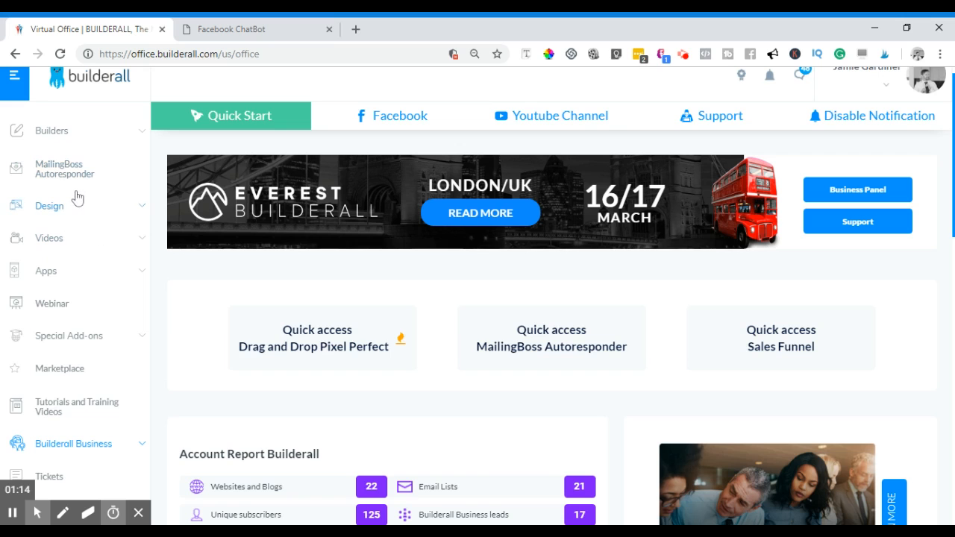
Expand the Apps group in the Builderall office and open the Facebook Chatbot app.
scroll(77, 198, down, 1)
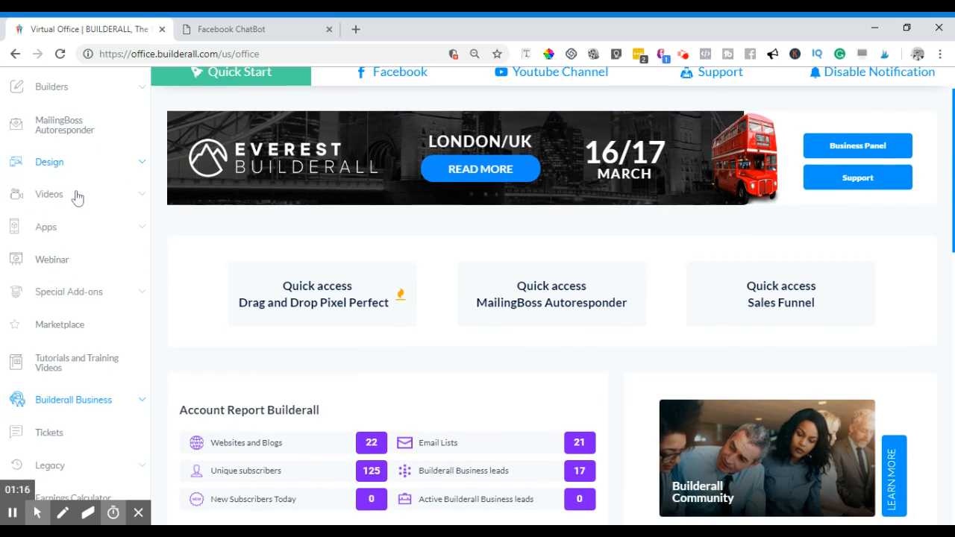
scroll(77, 196, down, 2)
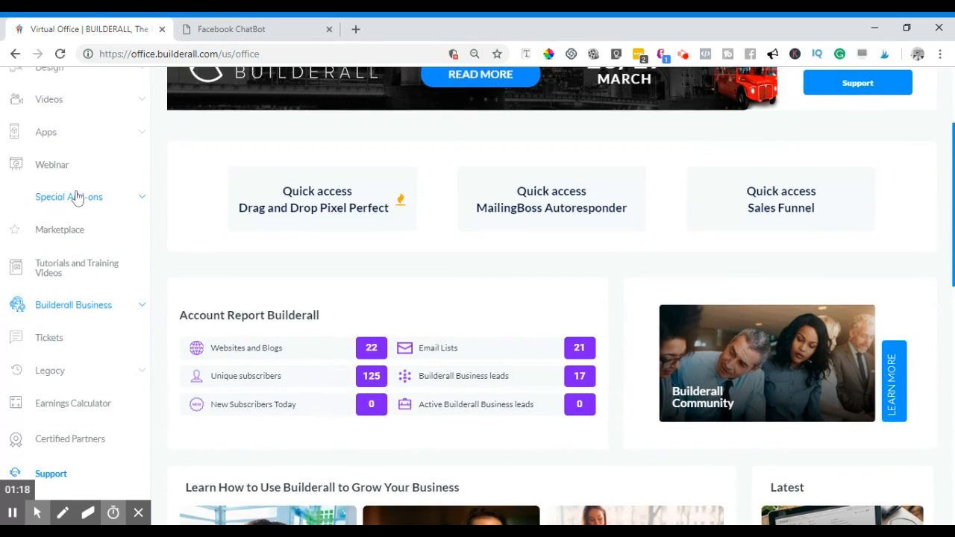
scroll(75, 197, up, 1)
scroll(61, 179, up, 1)
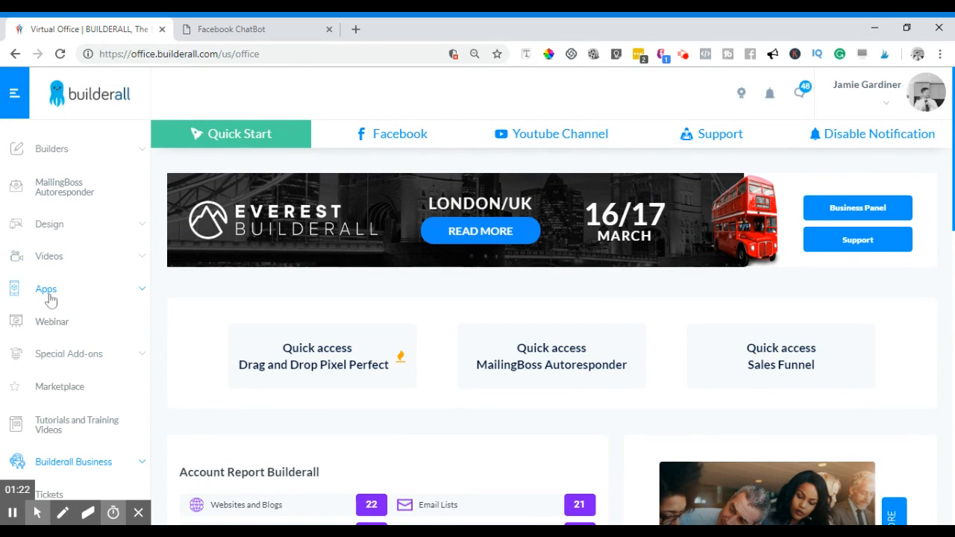
click(47, 292)
scroll(85, 265, down, 1)
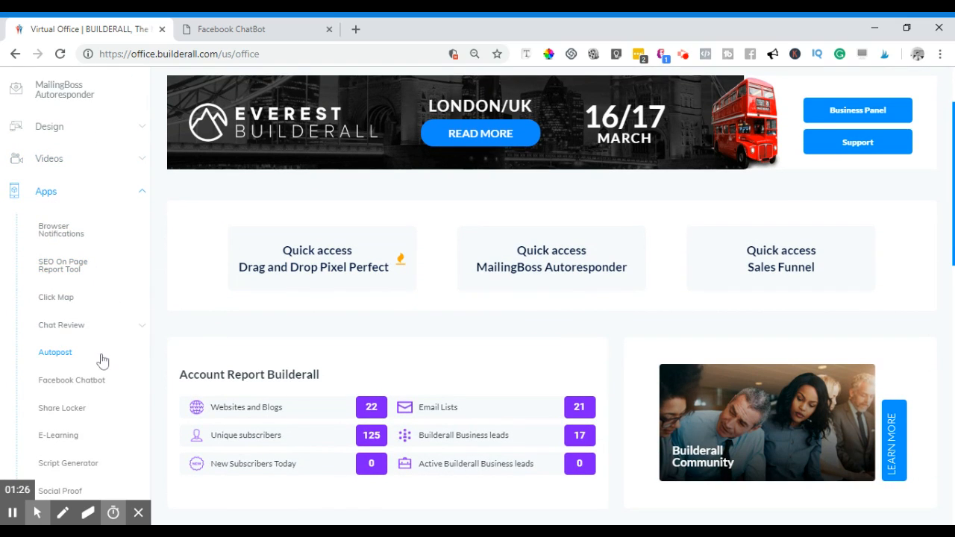
click(73, 381)
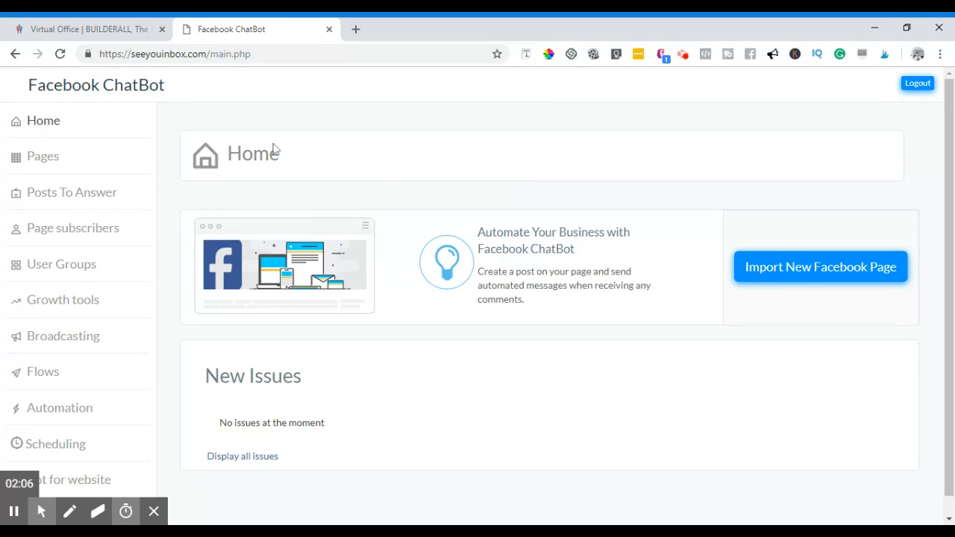
Open the Posts To Answer section and look over its posts list.
click(53, 203)
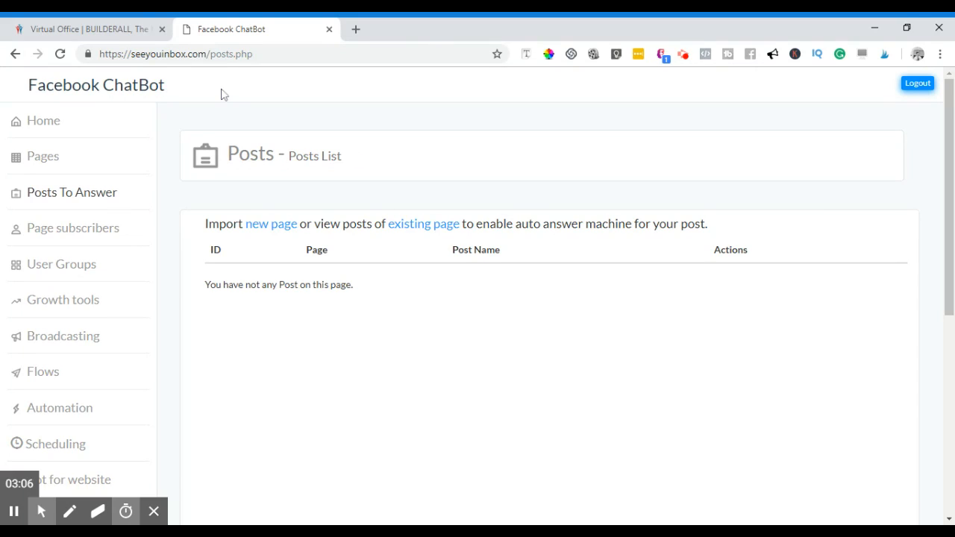
scroll(548, 298, down, 1)
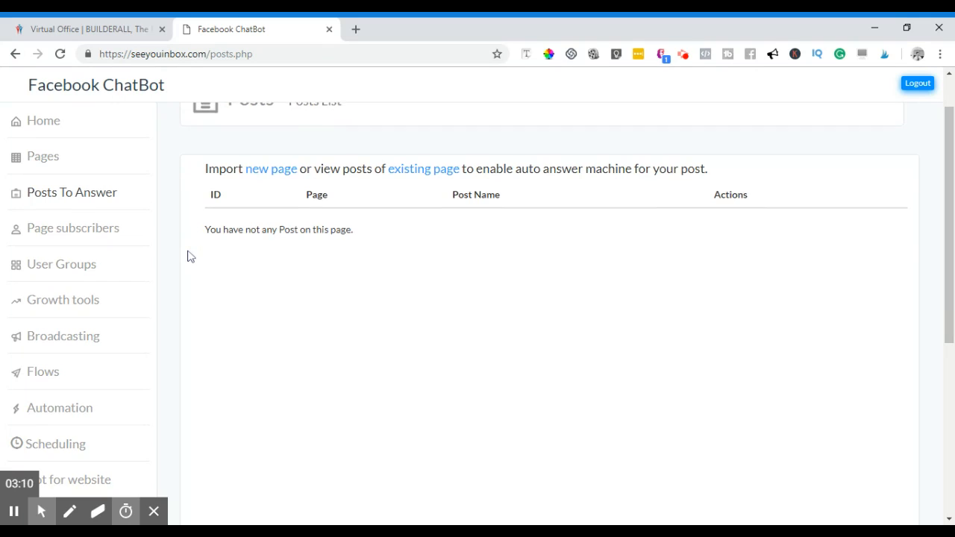
scroll(190, 256, up, 1)
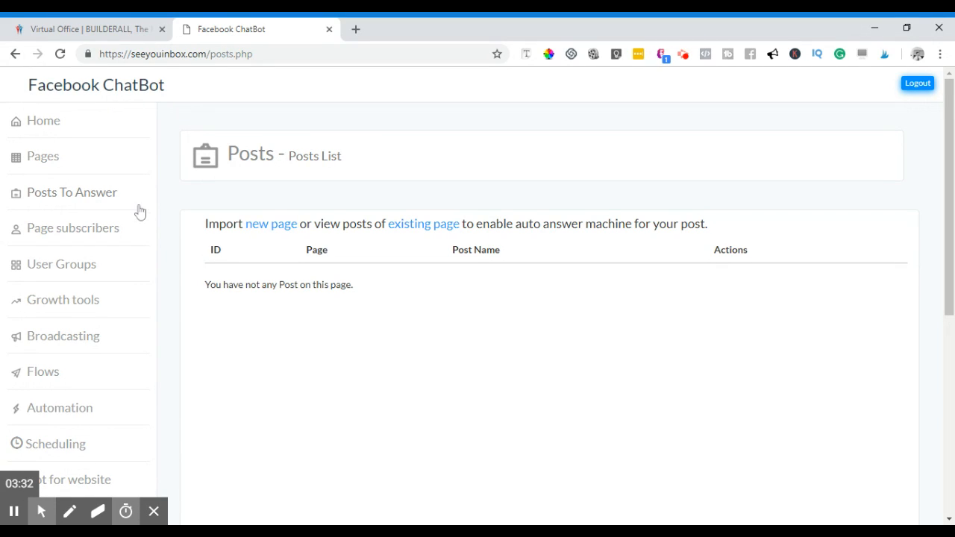
scroll(136, 213, down, 1)
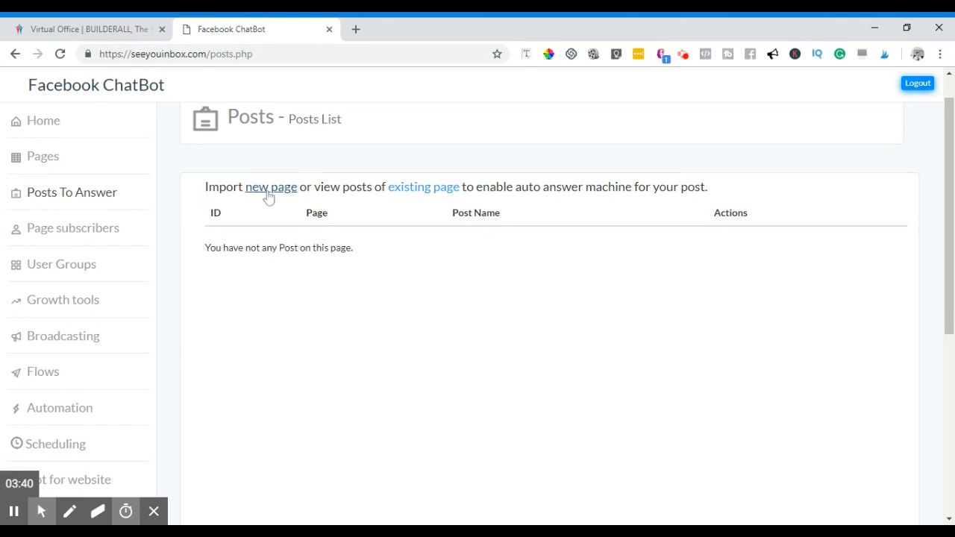
Go to the existing pages list and delete the American Insurance Alliance page.
click(429, 193)
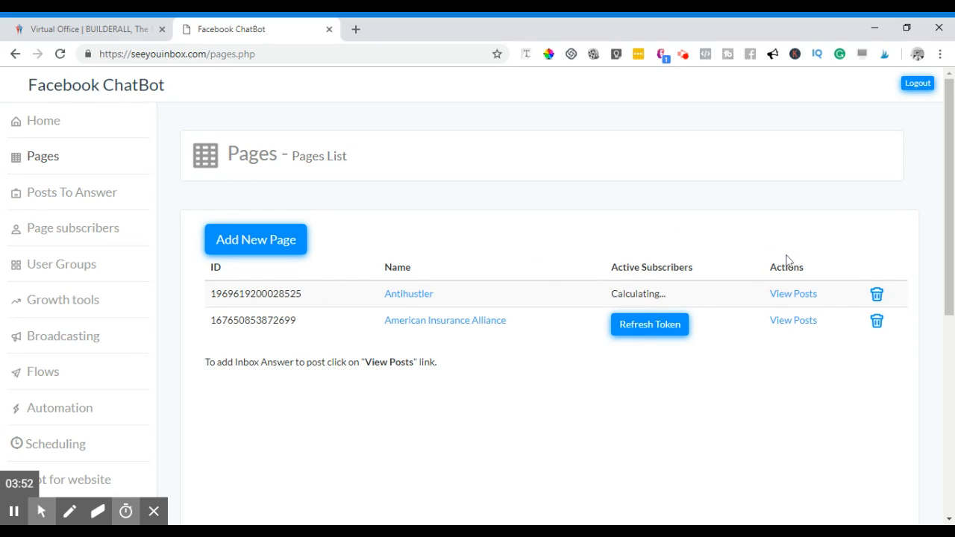
click(879, 326)
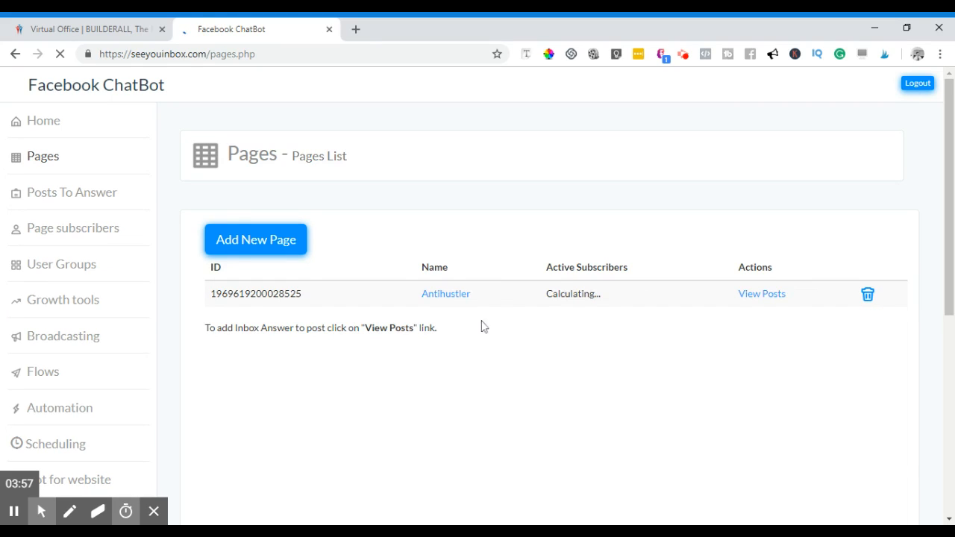
View the Antihustler page's posts and look through those that can be selected for auto answer.
click(762, 294)
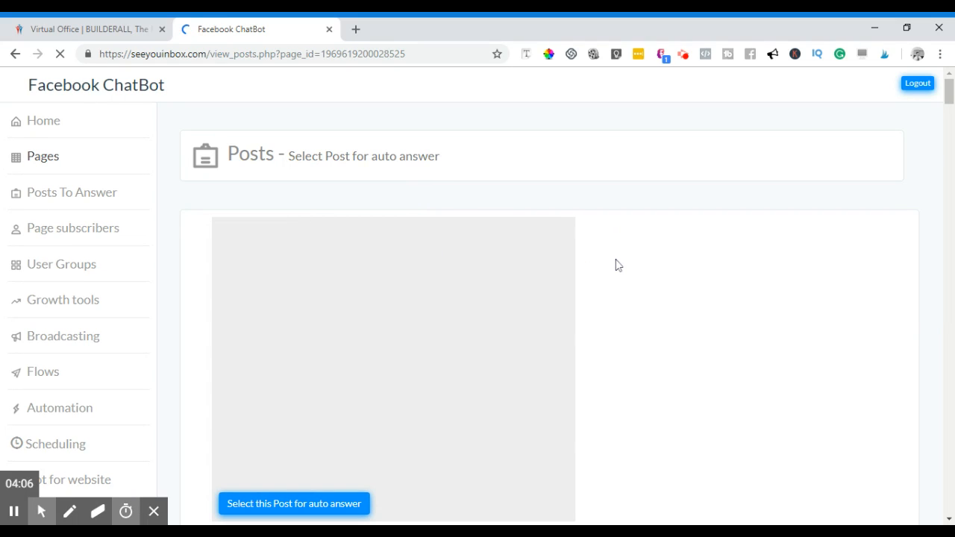
scroll(616, 264, down, 2)
scroll(616, 264, down, 2)
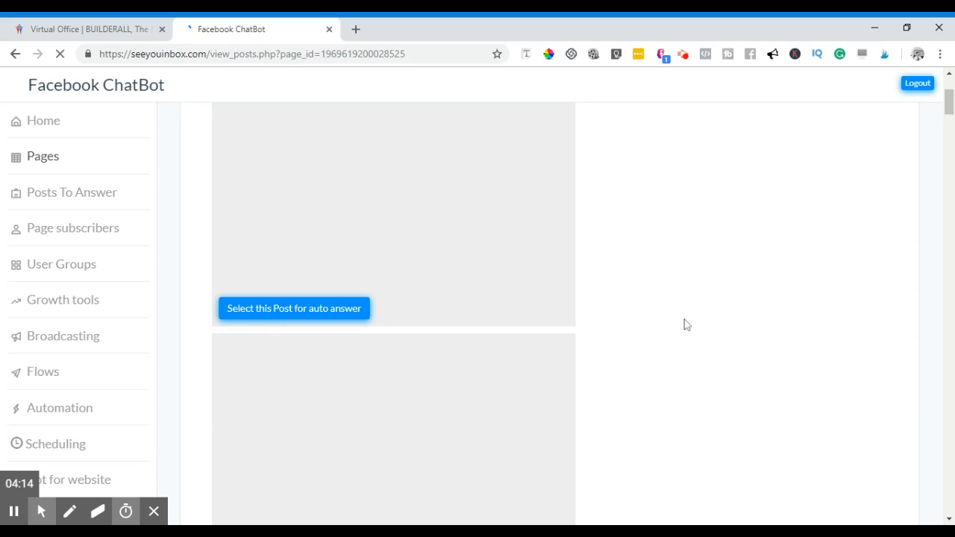
scroll(684, 319, up, 4)
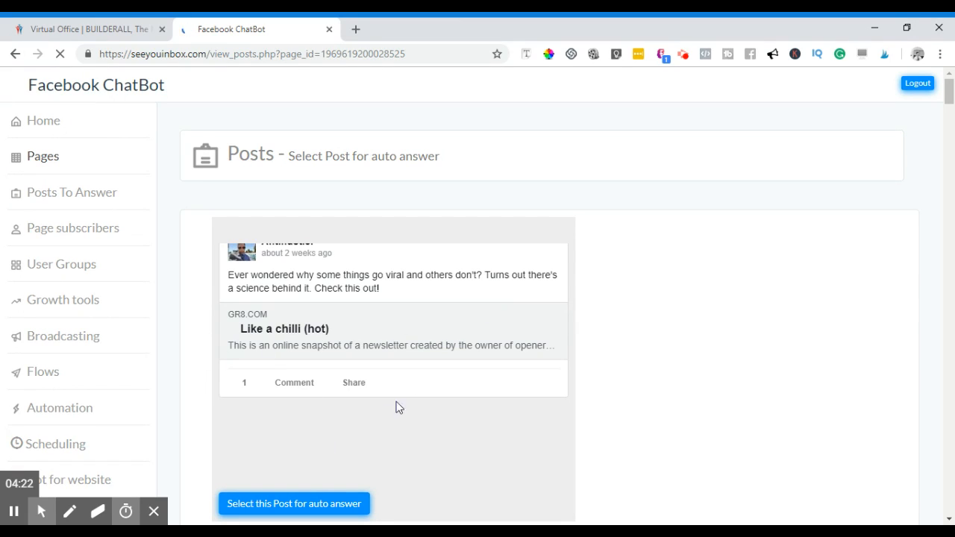
scroll(659, 241, down, 2)
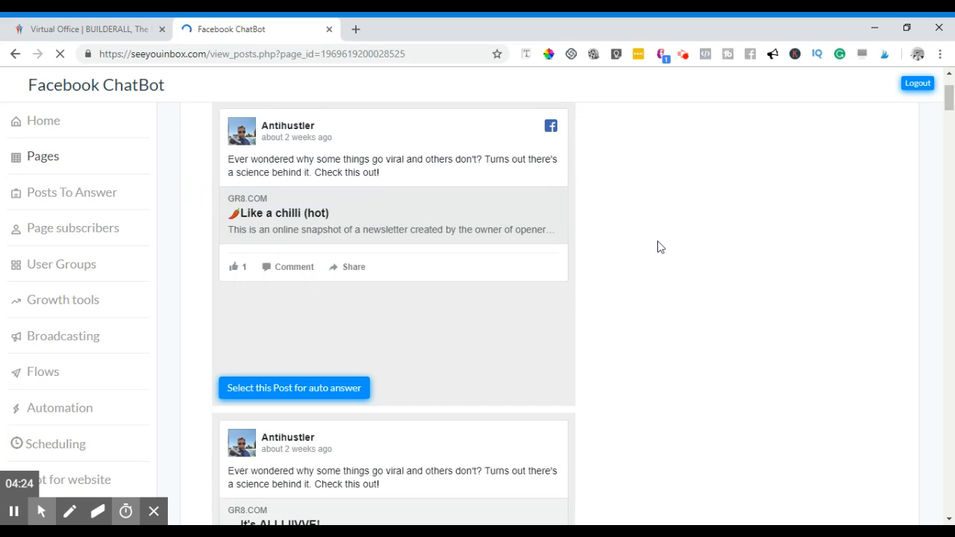
scroll(657, 242, up, 1)
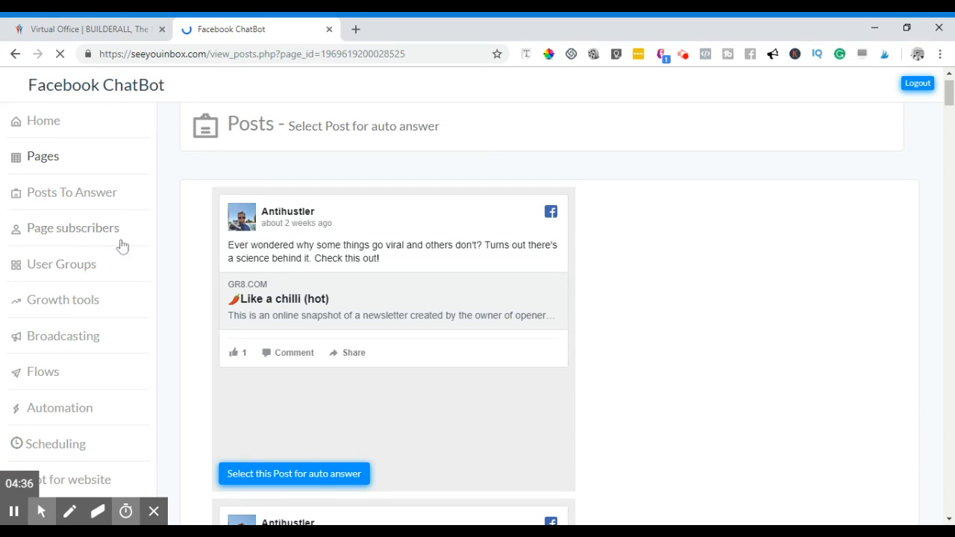
Create a growth tool named "lander" of type Landing page for the Antihustler page.
click(62, 307)
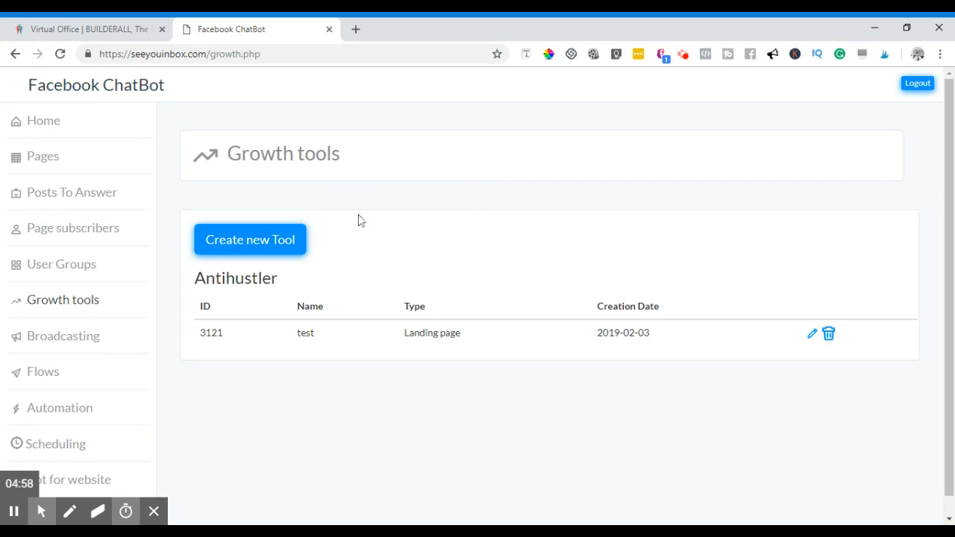
click(278, 246)
click(478, 253)
text(landeer)
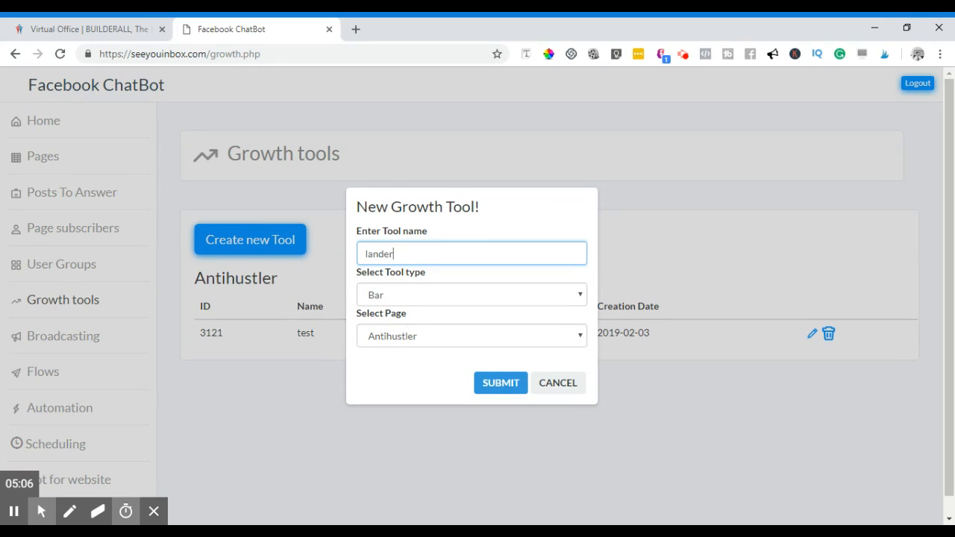
click(462, 295)
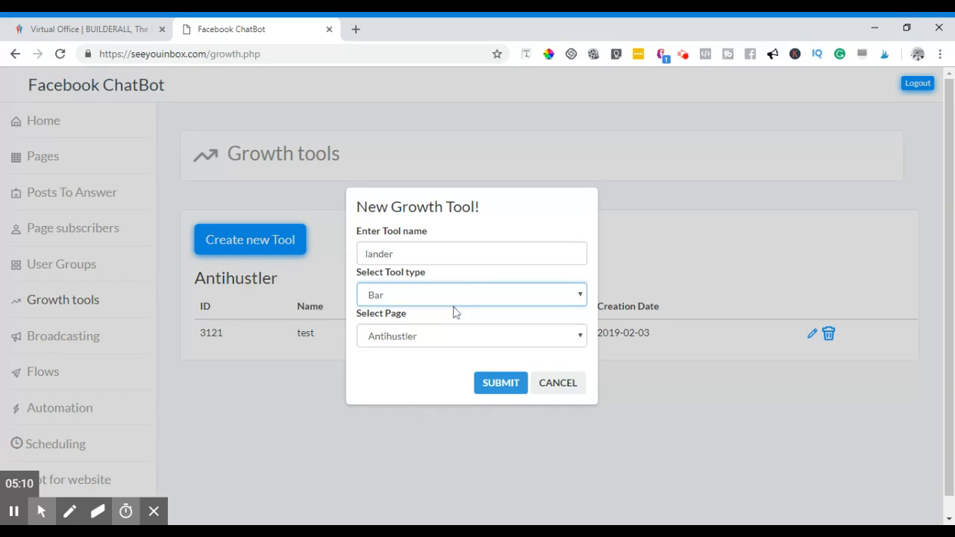
click(402, 376)
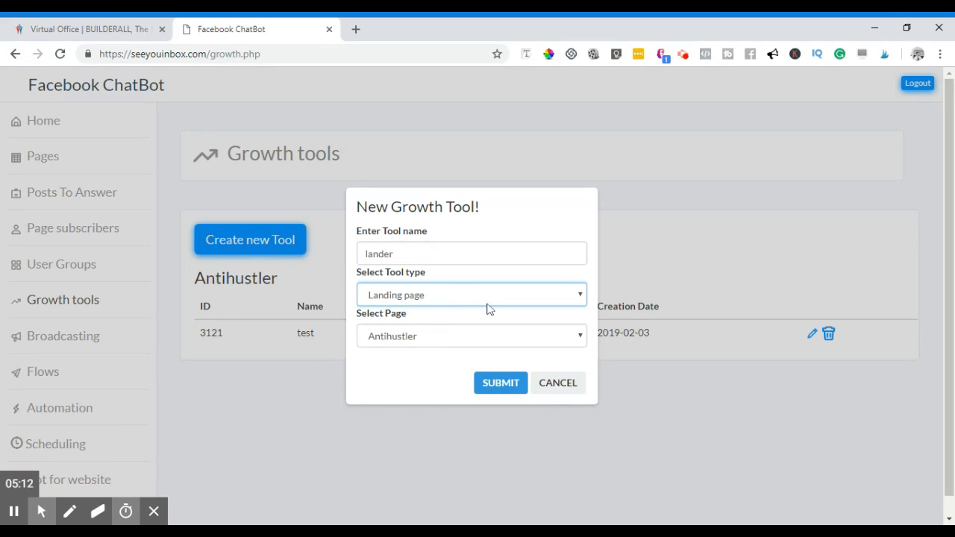
click(493, 384)
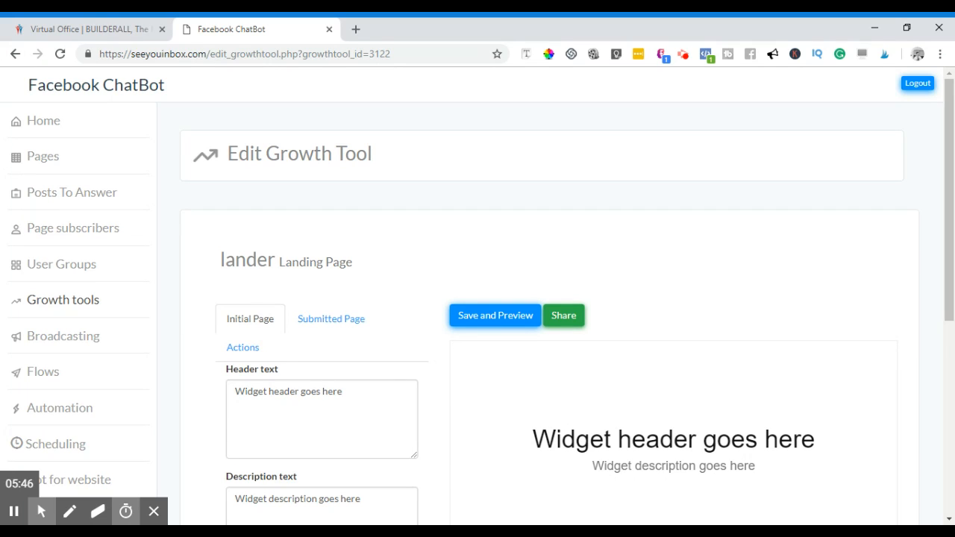
Examine the lander's Initial Page settings, from header and description text to button, content type and color options.
scroll(417, 278, down, 2)
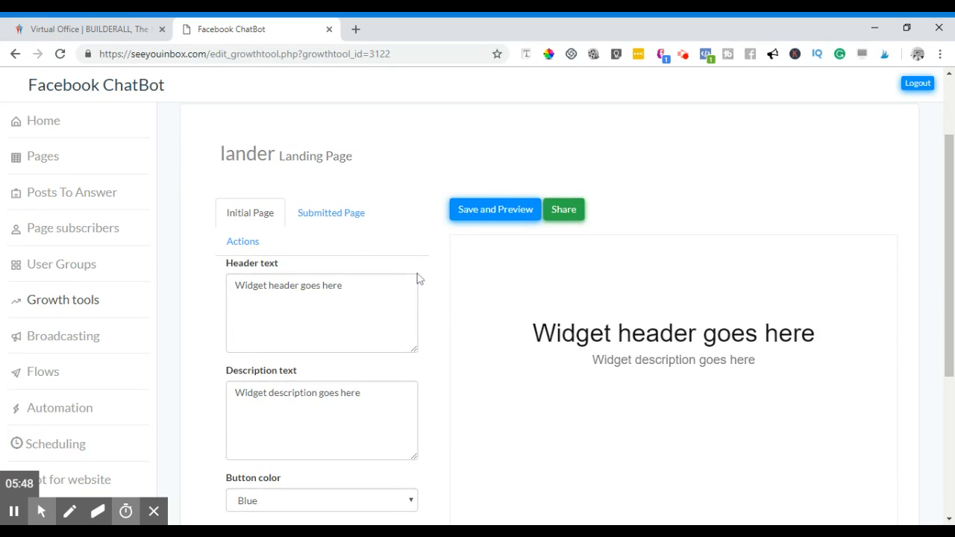
scroll(418, 277, down, 3)
scroll(417, 278, up, 5)
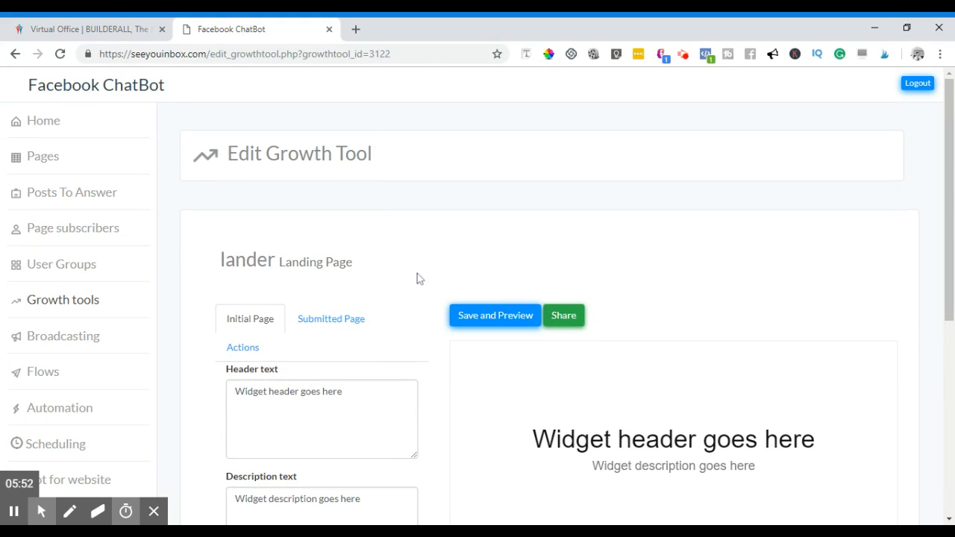
scroll(417, 278, down, 2)
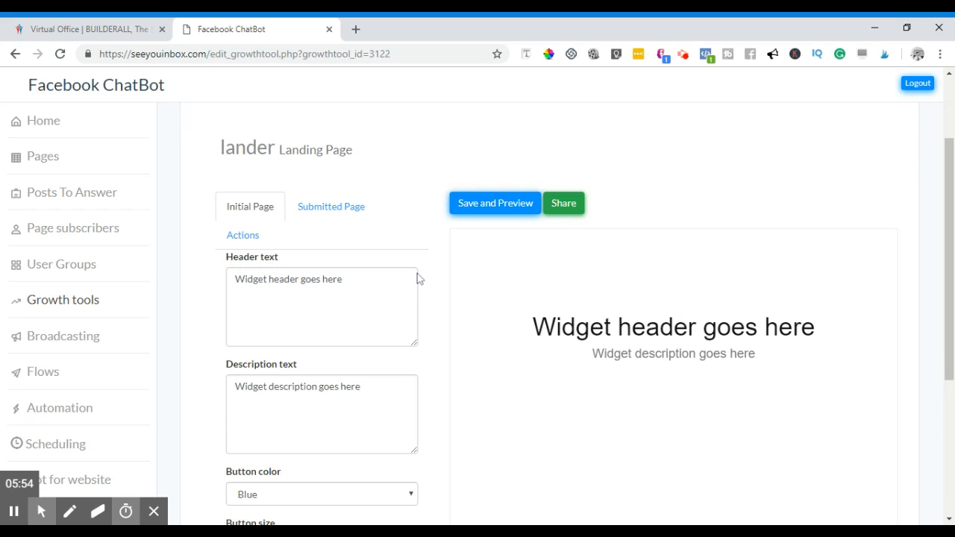
scroll(418, 278, down, 2)
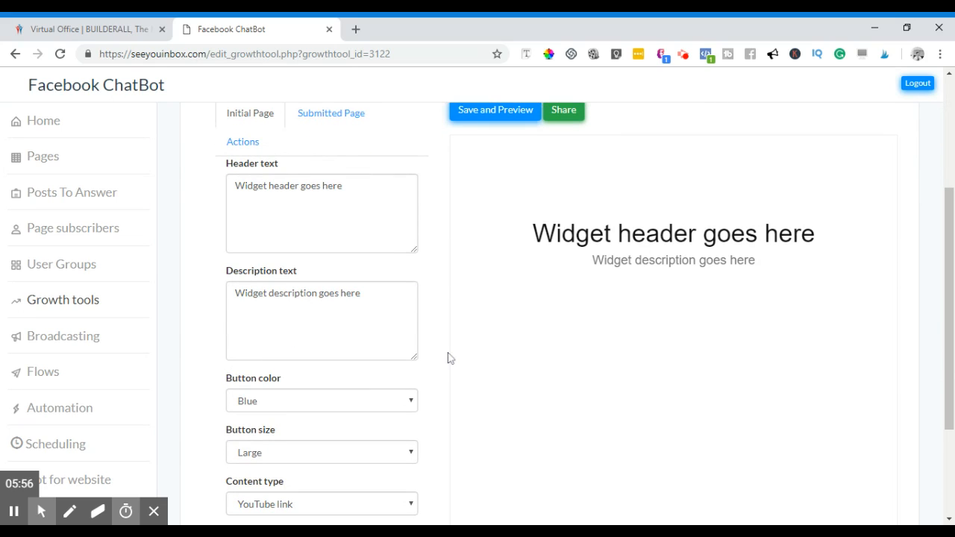
scroll(447, 358, down, 2)
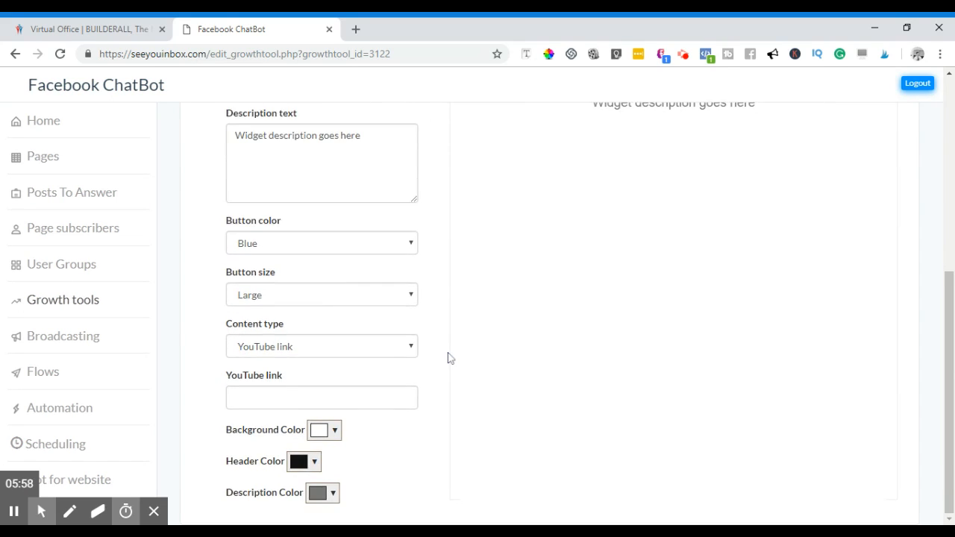
scroll(448, 358, up, 4)
scroll(447, 358, up, 2)
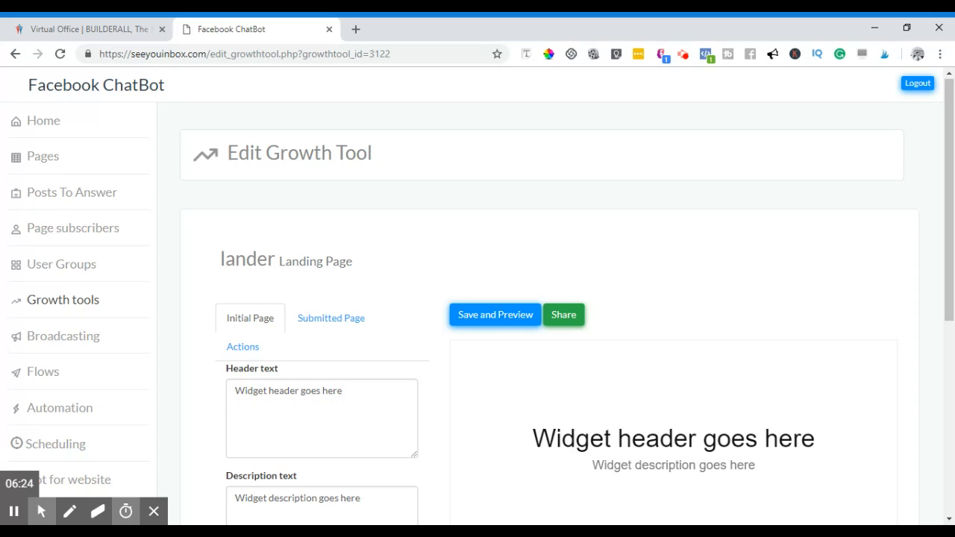
Replace the placeholder header text on the lander's initial page with "Check this awesome thing out!".
scroll(451, 358, down, 2)
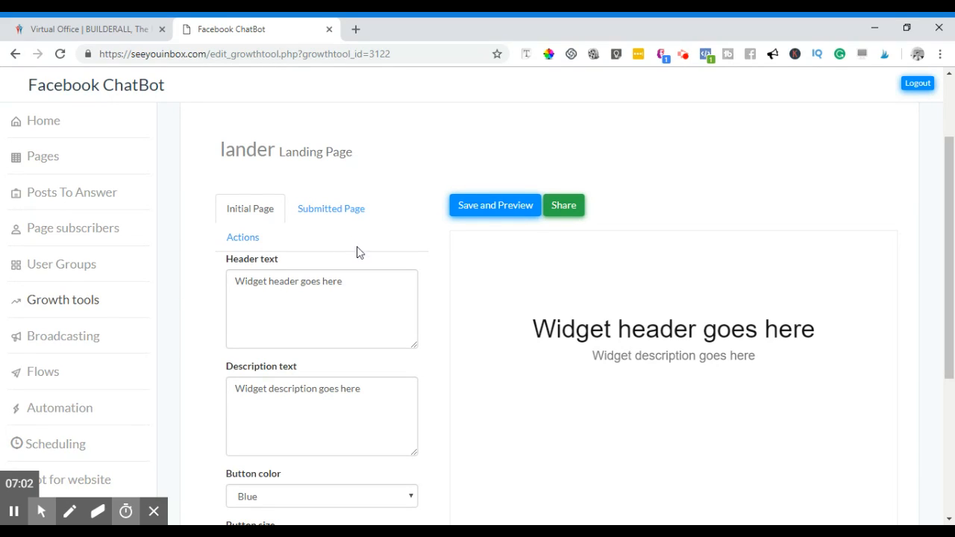
scroll(482, 315, down, 1)
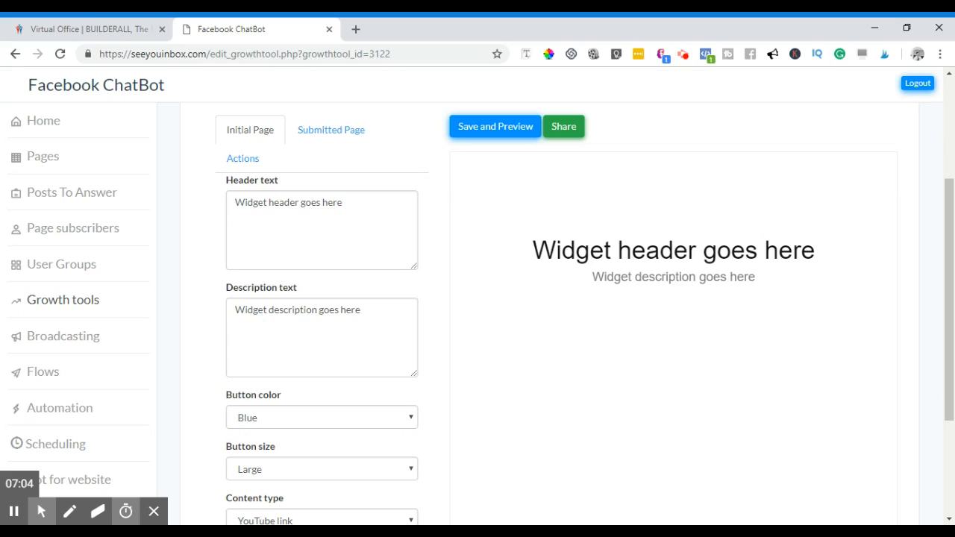
click(319, 202)
drag(343, 203, 214, 203)
key(BackSpace)
text(Cal)
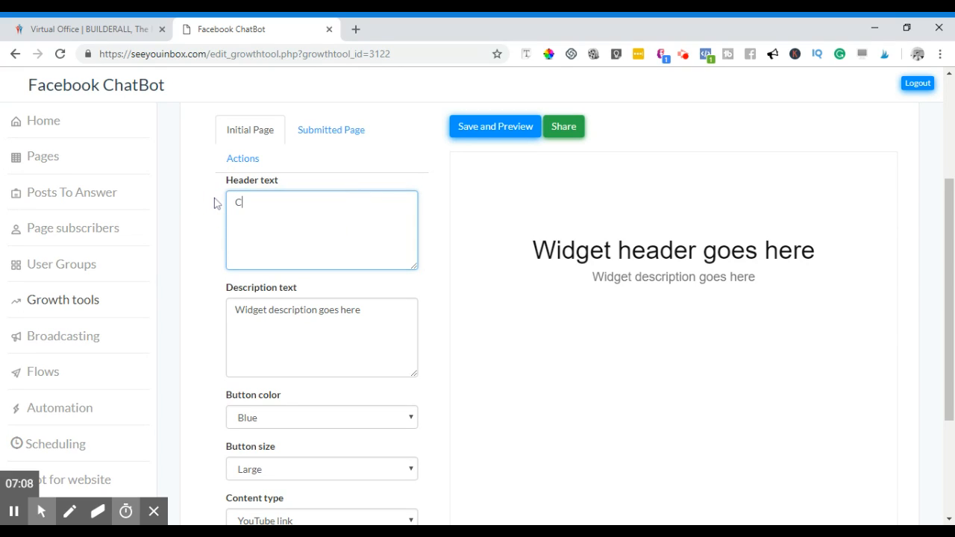
key(BackSpace)
key(BackSpace)
text(heck this u)
key(BackSpace)
text(awesome thin)
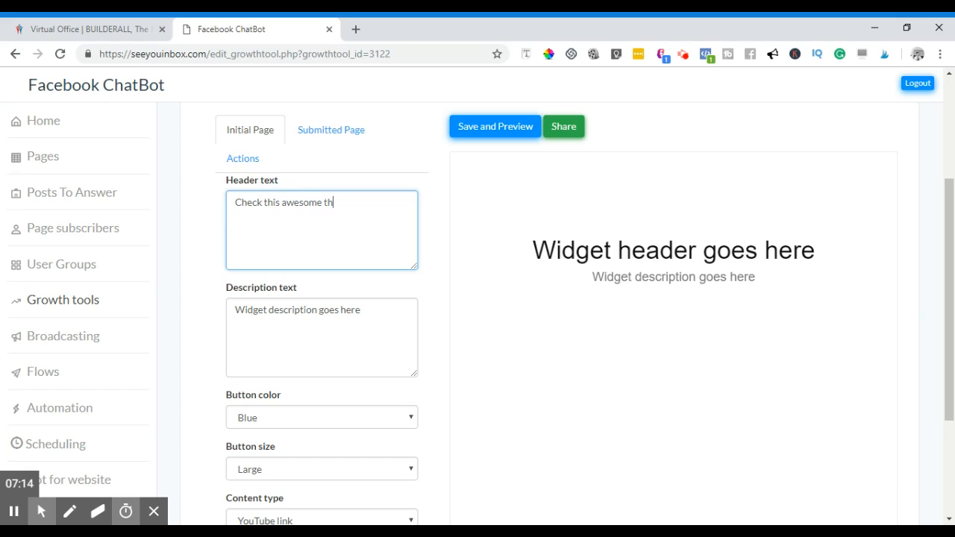
text(g out!)
scroll(397, 318, down, 2)
scroll(398, 318, up, 1)
click(398, 318)
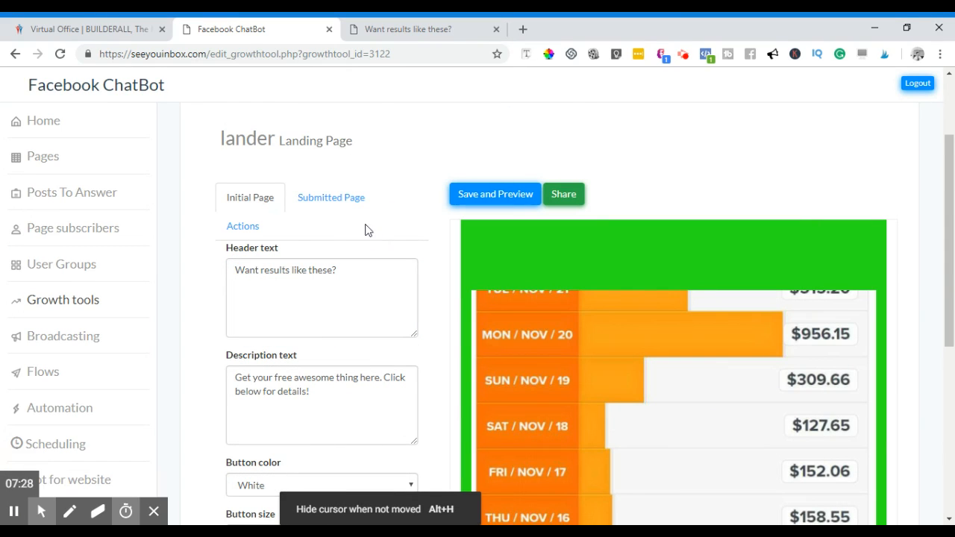
Review the filled-in landing page's text, button and image settings against its preview.
scroll(378, 246, down, 1)
scroll(378, 246, down, 1)
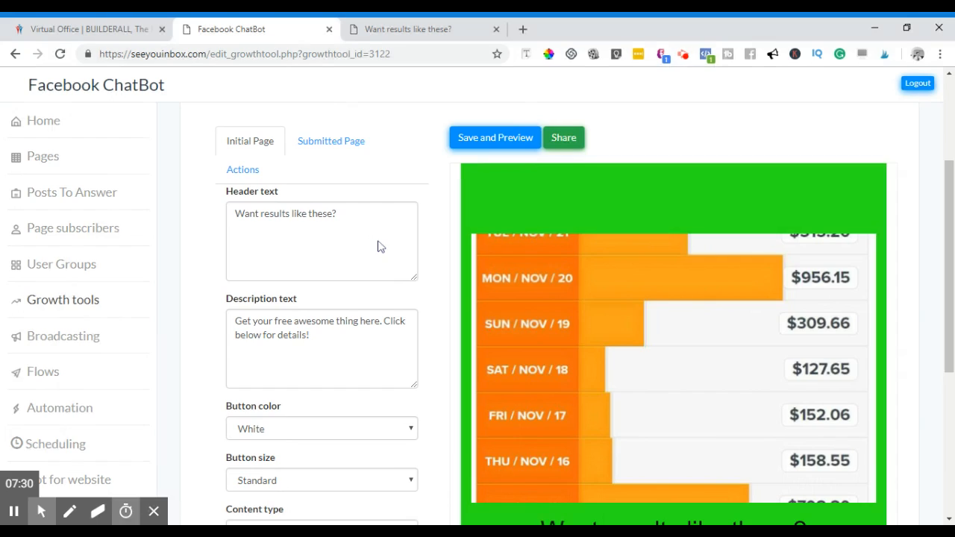
scroll(378, 246, down, 3)
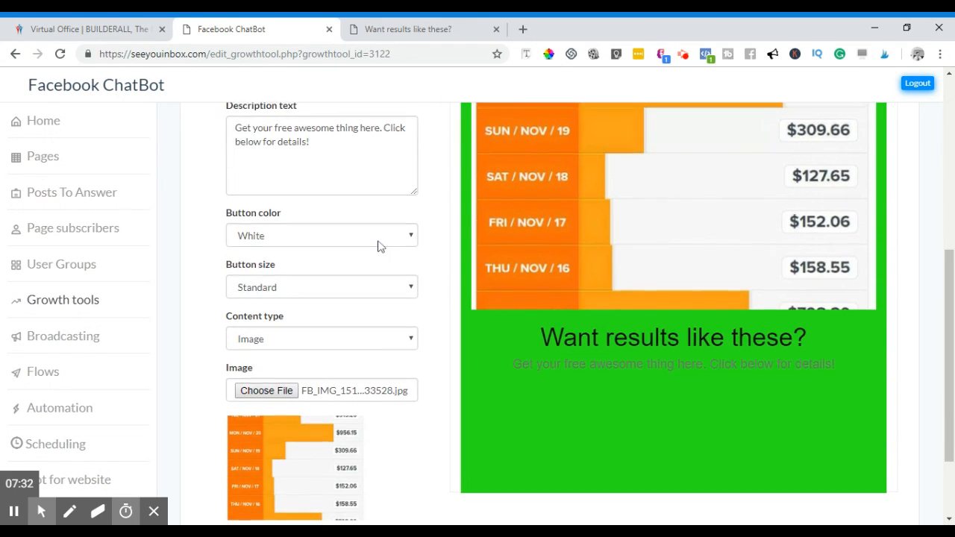
scroll(379, 246, up, 1)
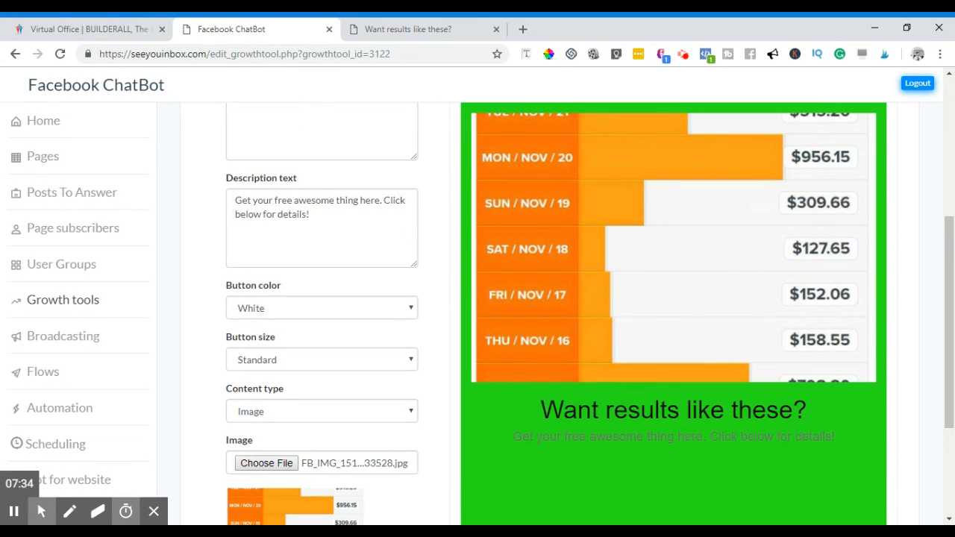
Check the lander's initial page settings against the preview and save the landing page.
scroll(399, 269, down, 1)
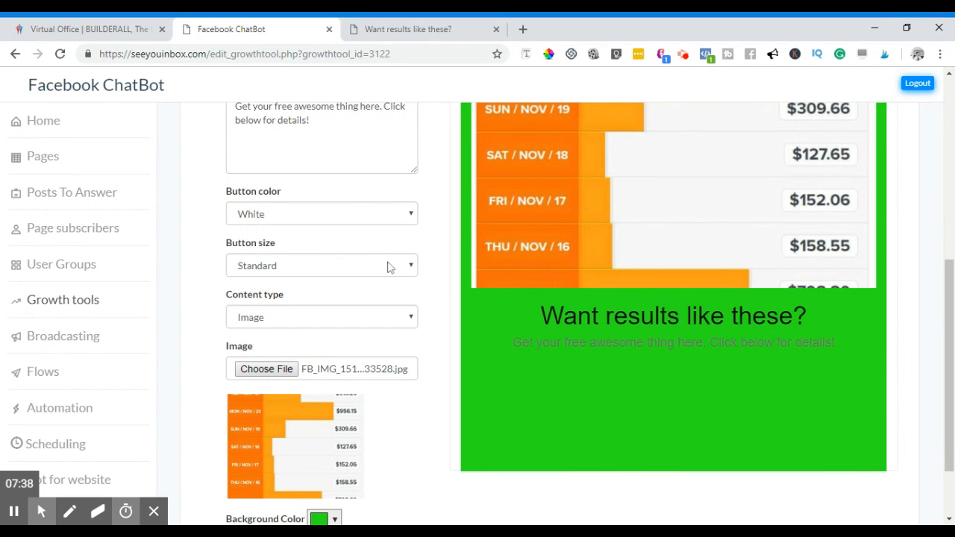
scroll(422, 328, down, 1)
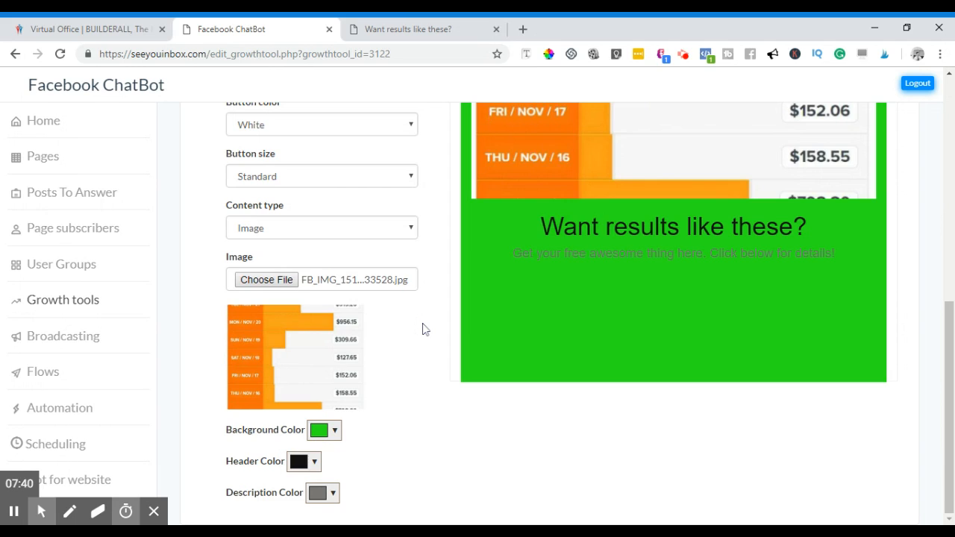
scroll(422, 329, up, 5)
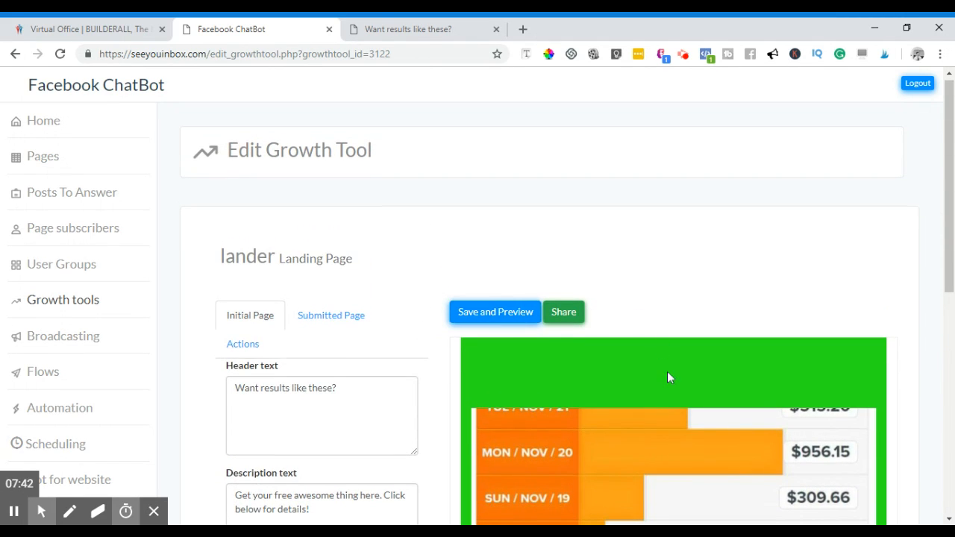
scroll(667, 378, down, 2)
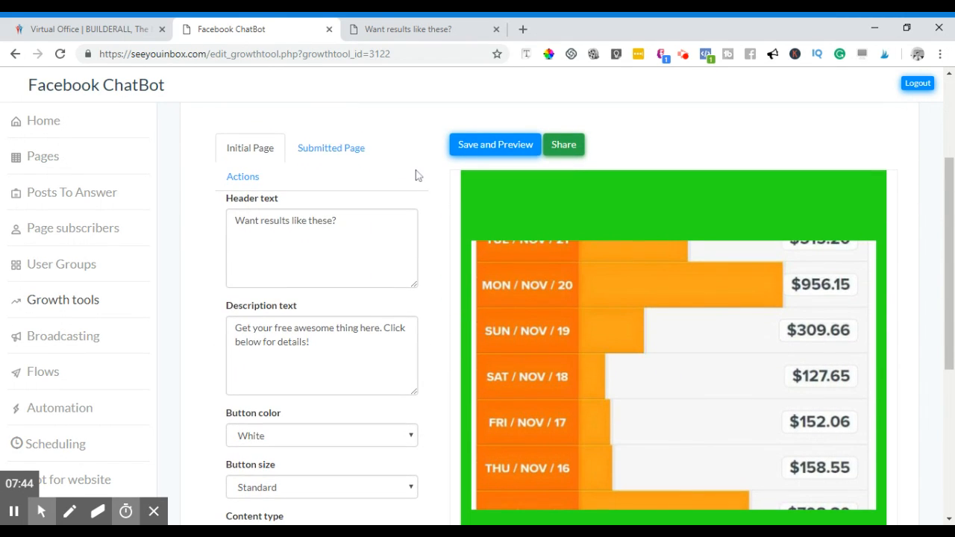
click(500, 146)
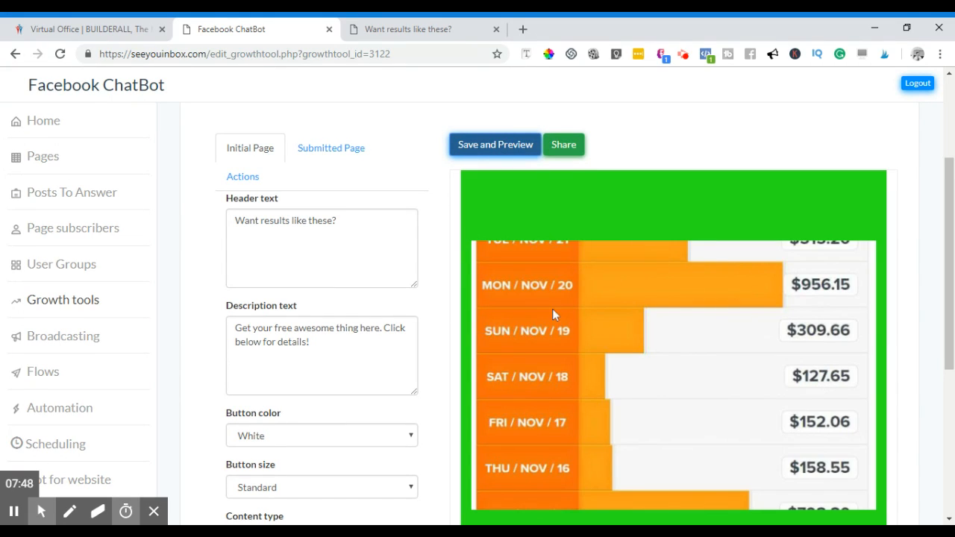
scroll(552, 310, down, 1)
scroll(553, 309, up, 1)
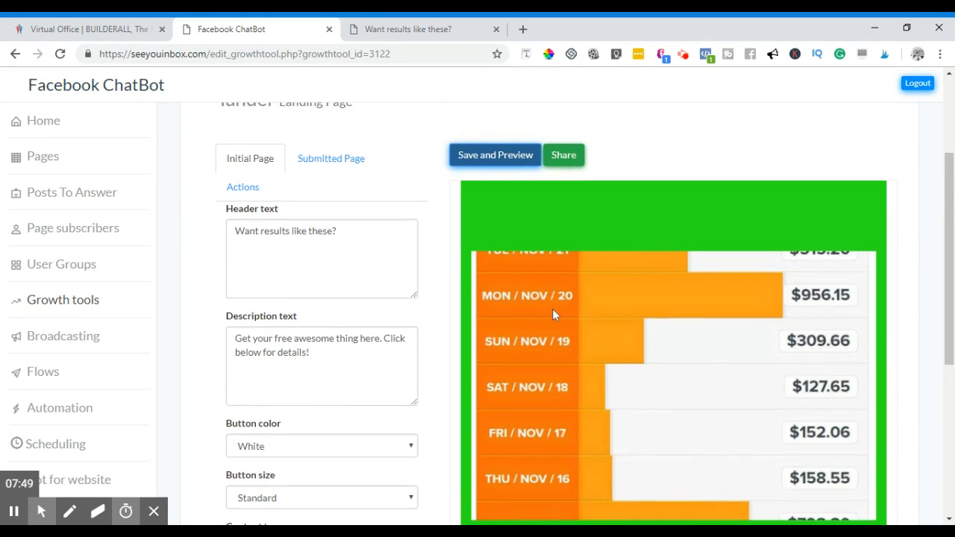
Open the lander's sharing details, select its full page URL, and close the dialog.
click(561, 155)
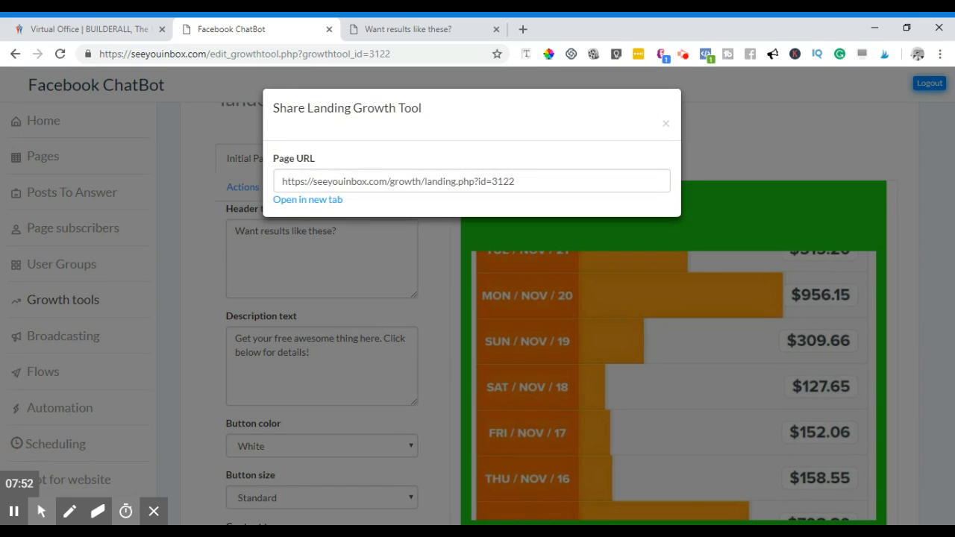
click(515, 181)
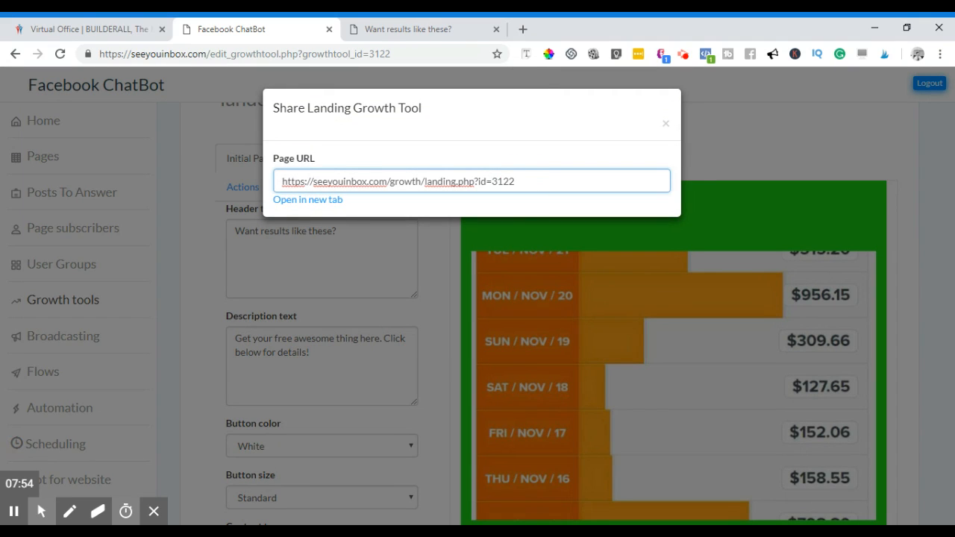
key(ctrl+a)
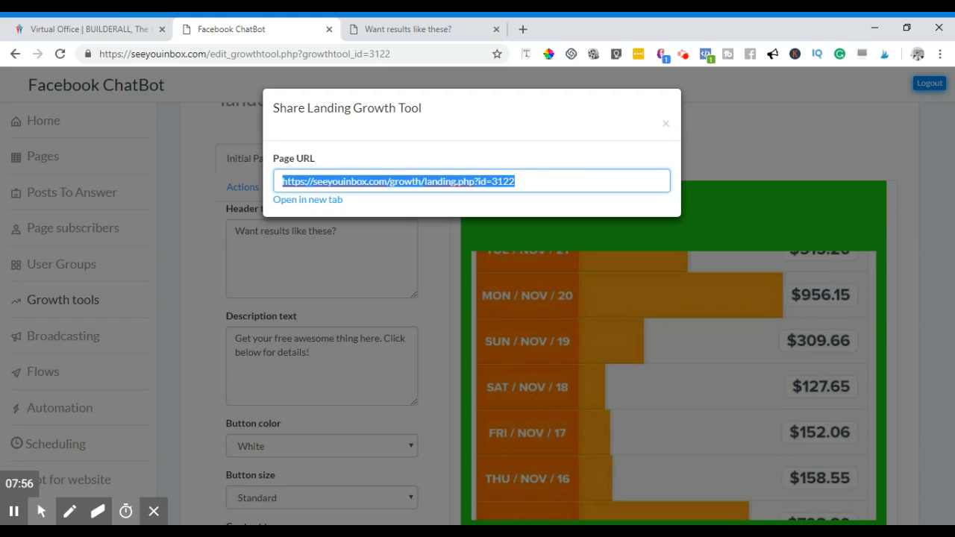
click(665, 123)
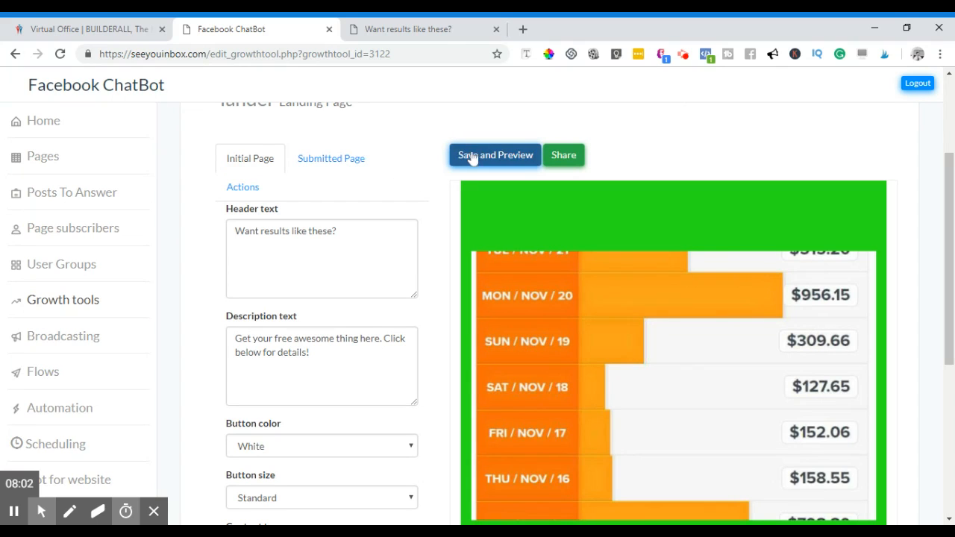
scroll(673, 278, down, 3)
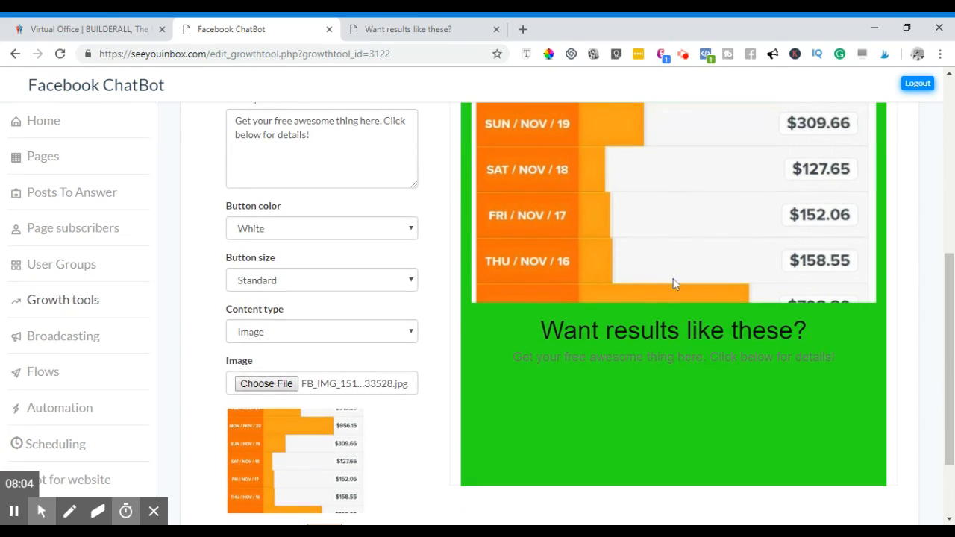
scroll(672, 279, up, 2)
click(673, 279)
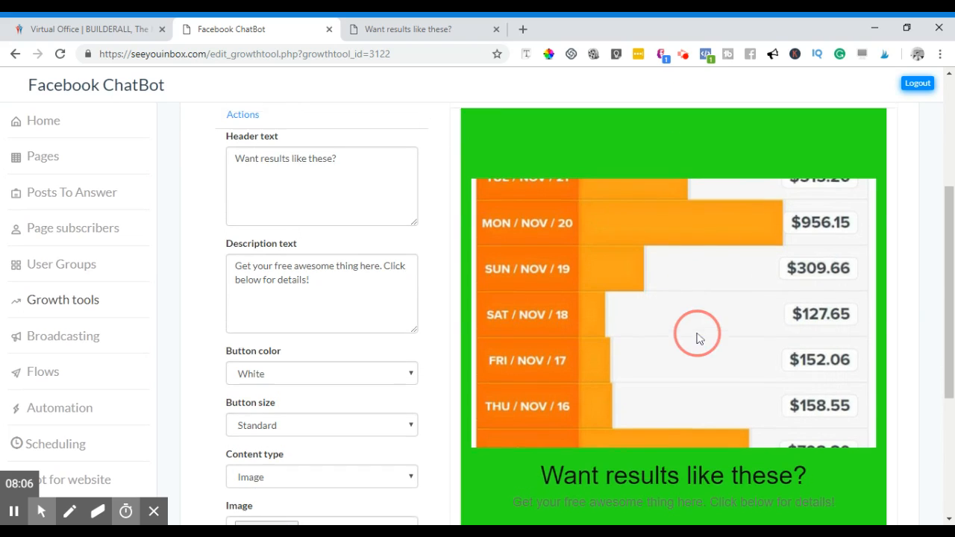
scroll(697, 337, up, 3)
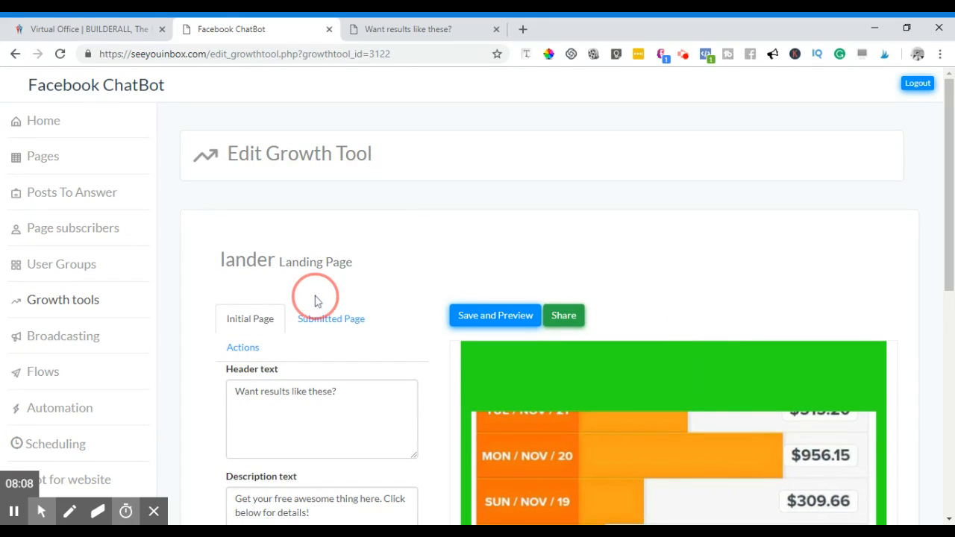
Switch the submitted page's action after submit to Open submission page and examine its text, button, content and color settings.
click(331, 320)
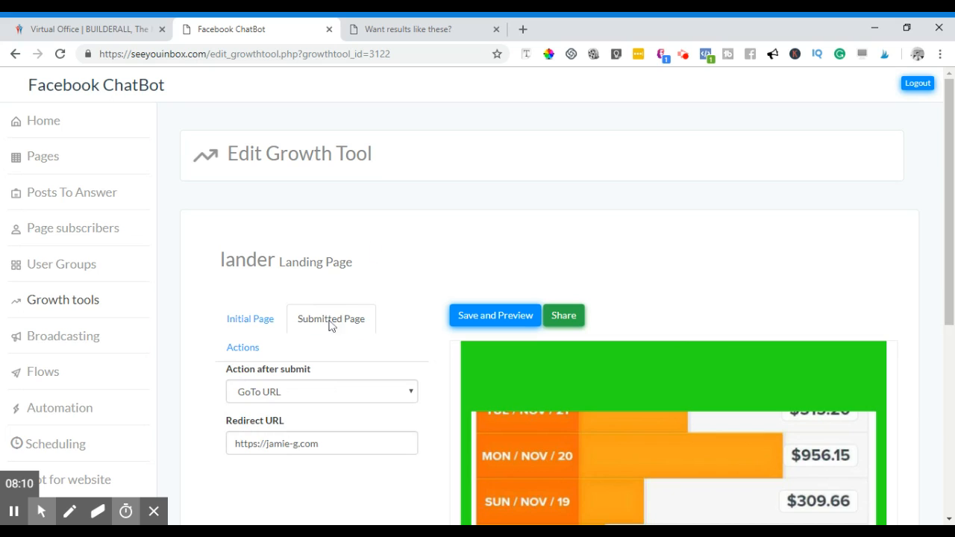
scroll(391, 237, down, 2)
click(288, 288)
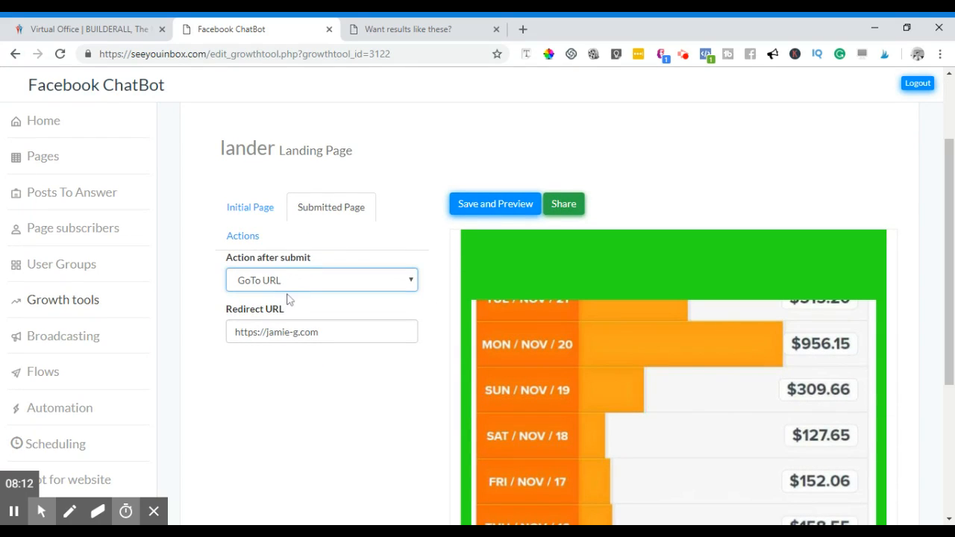
click(290, 300)
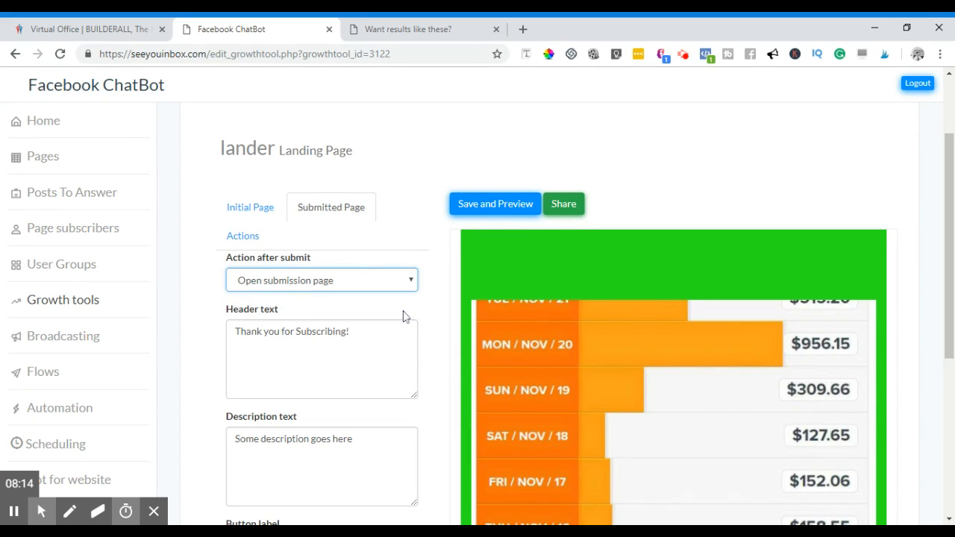
scroll(477, 314, down, 2)
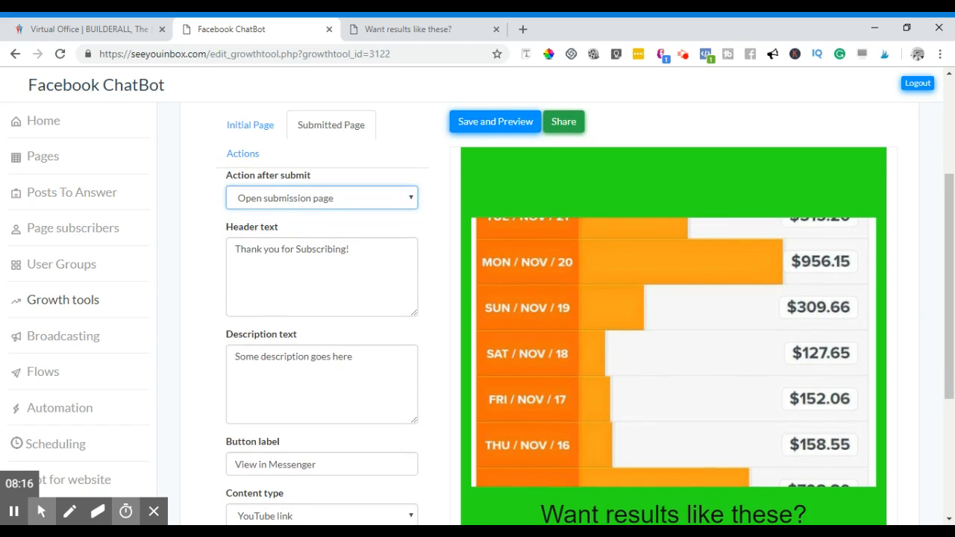
scroll(478, 313, down, 2)
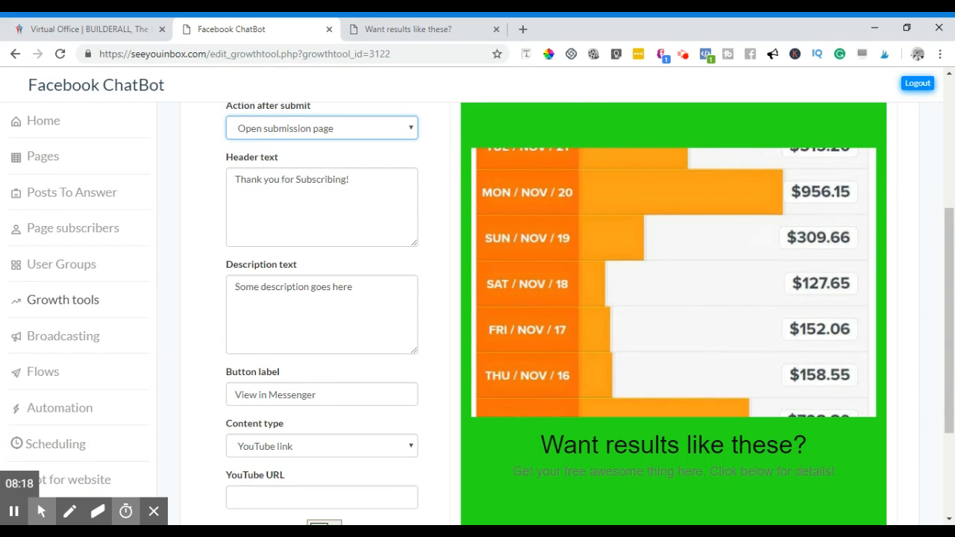
scroll(373, 386, down, 4)
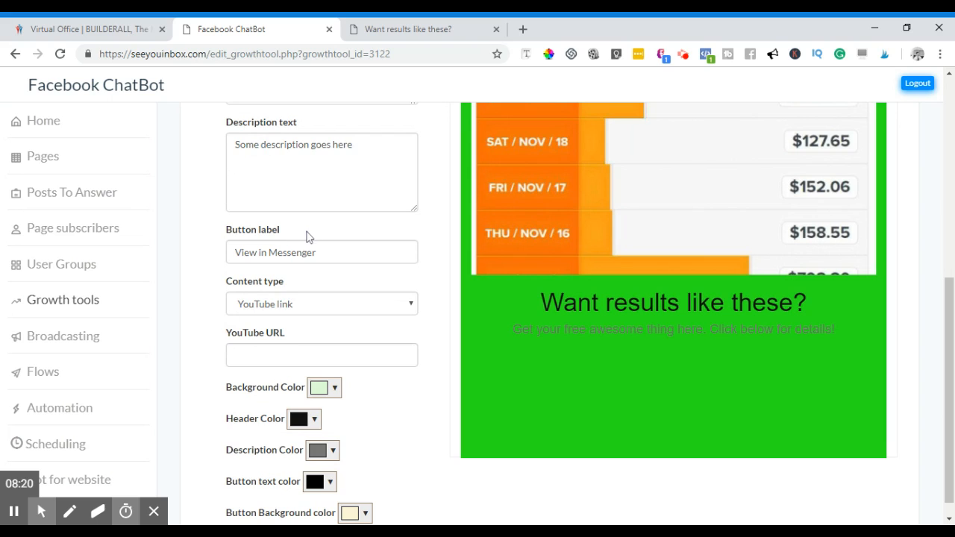
scroll(306, 236, up, 4)
scroll(283, 216, up, 3)
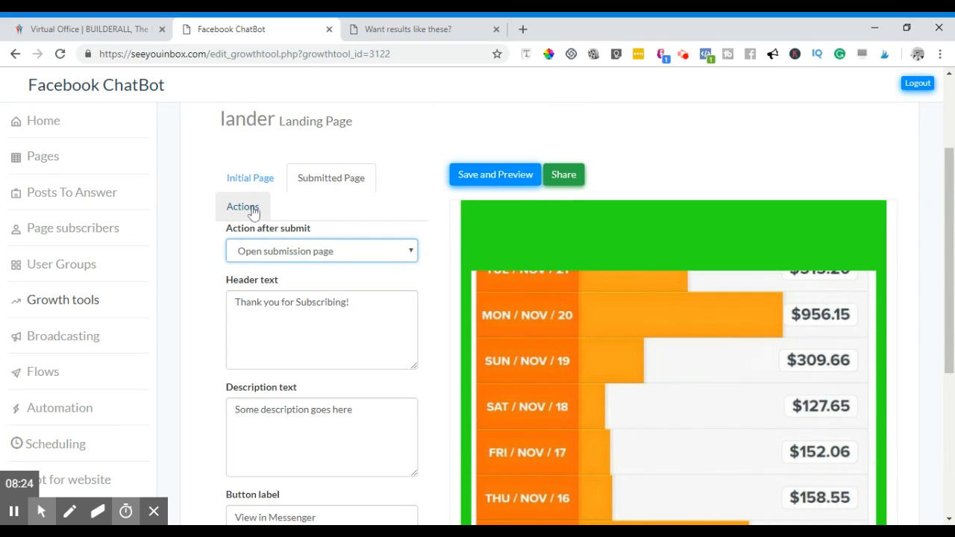
Set the submitted page's action after submit to GoTo URL and place the cursor in the redirect URL.
click(256, 251)
click(292, 285)
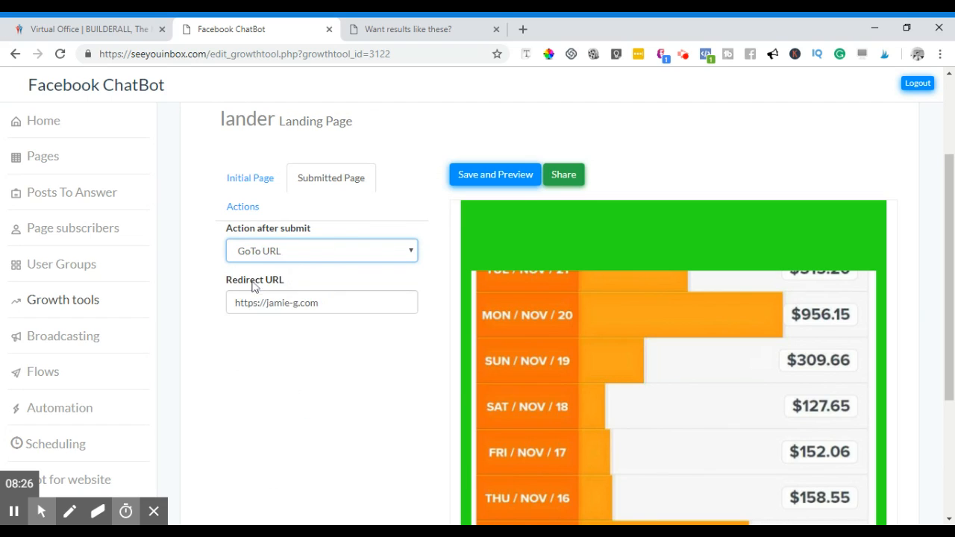
click(314, 303)
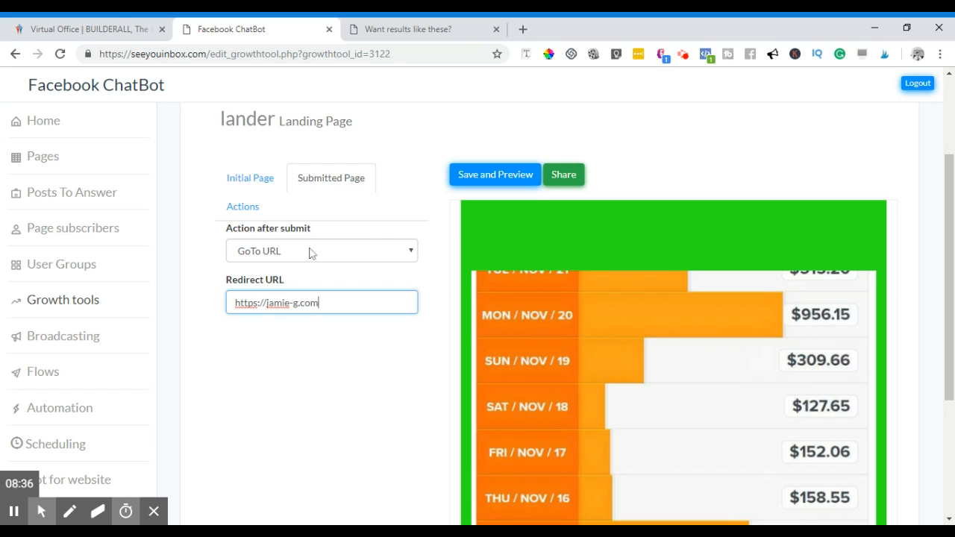
Examine the lander's Actions options for adding subscribers to a group, starting a flow and handling tags.
click(239, 215)
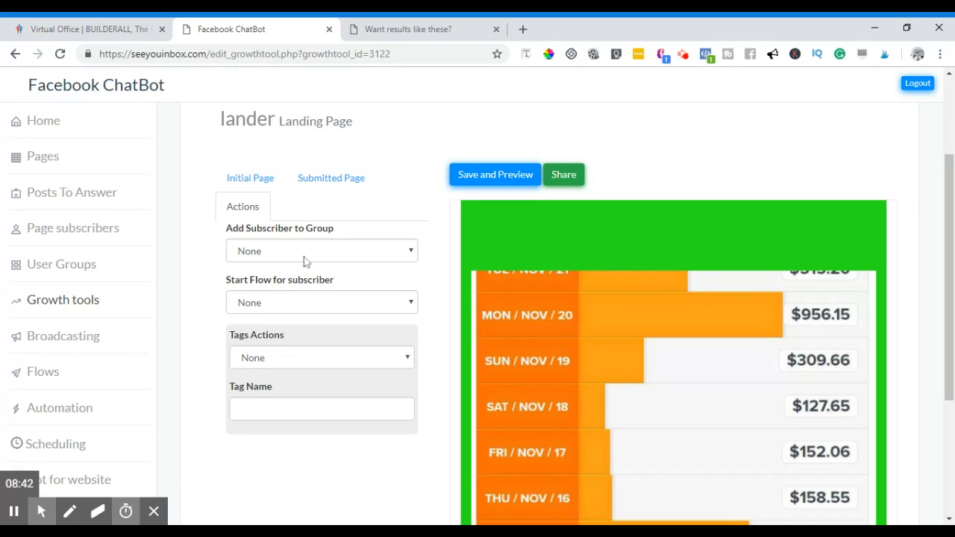
click(333, 260)
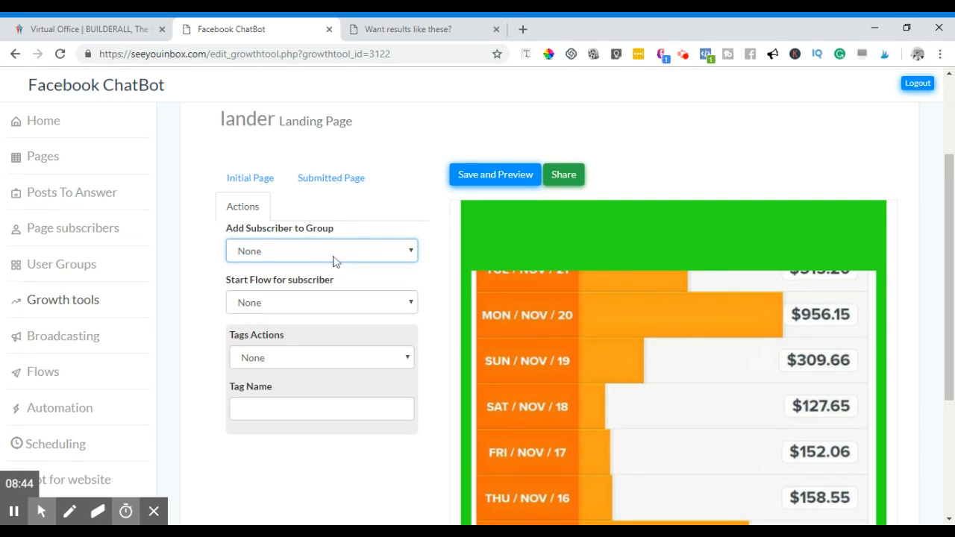
click(366, 309)
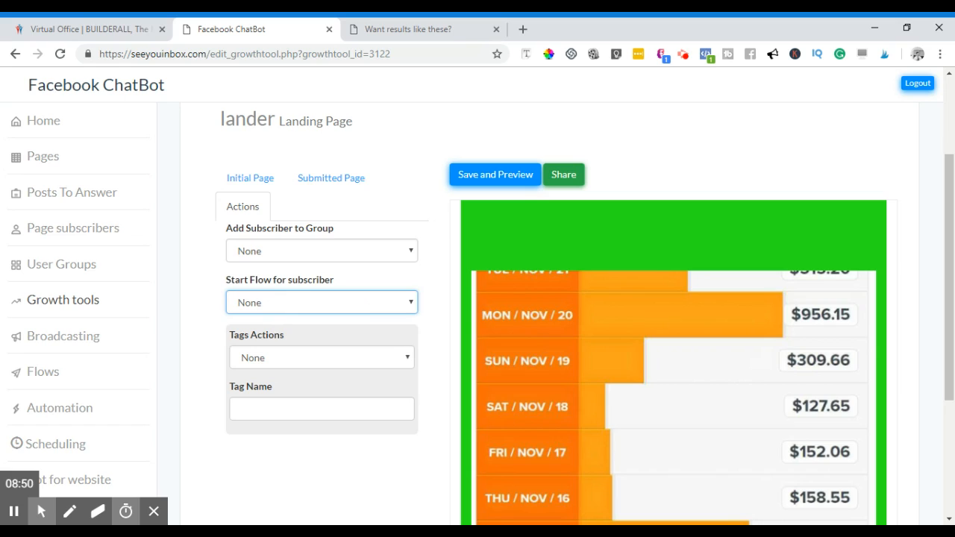
click(361, 359)
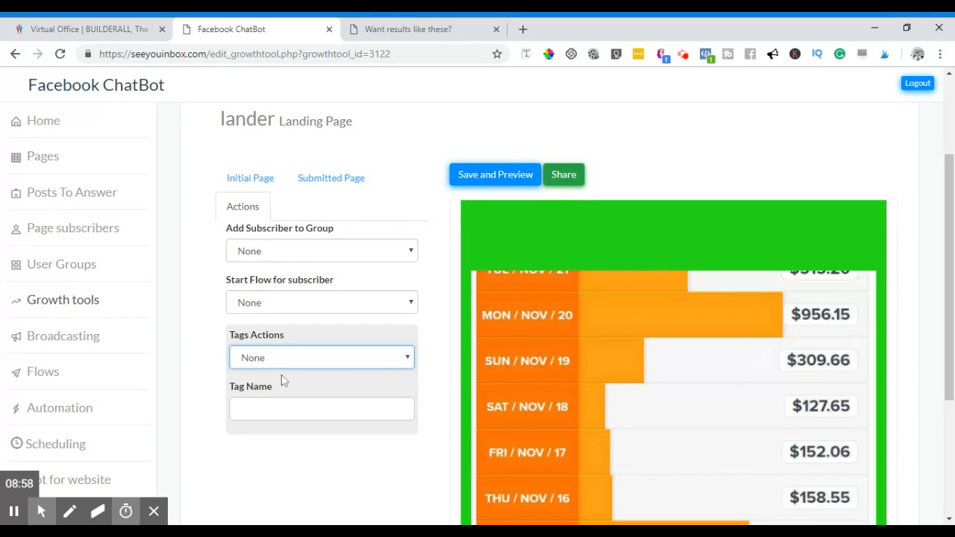
click(349, 440)
Enter "getrtrt" as the tag name in the lander's actions and save the growth tool.
click(314, 412)
text(getrtrt)
click(495, 175)
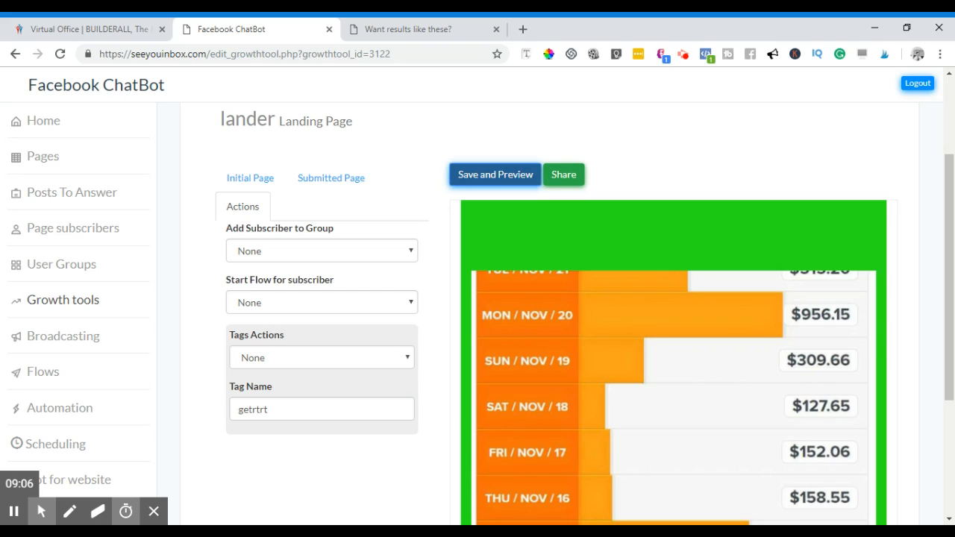
scroll(673, 313, down, 2)
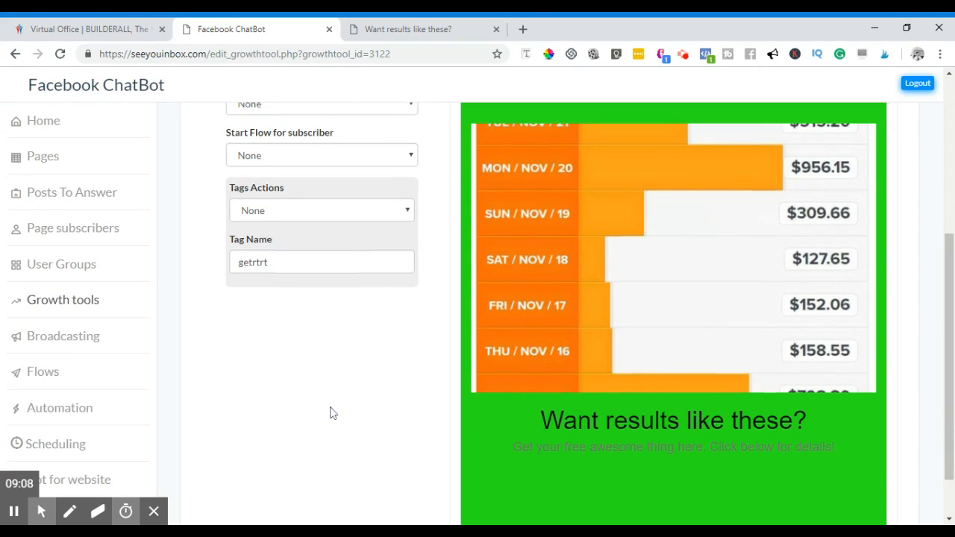
scroll(330, 411, up, 2)
click(499, 189)
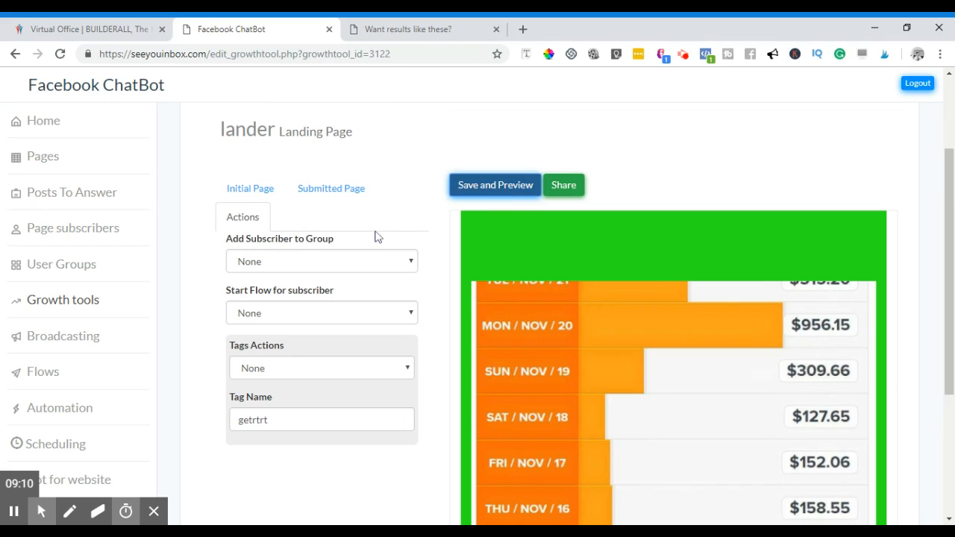
Set the lander's tag action to Add Tag to subscriber.
scroll(276, 403, down, 1)
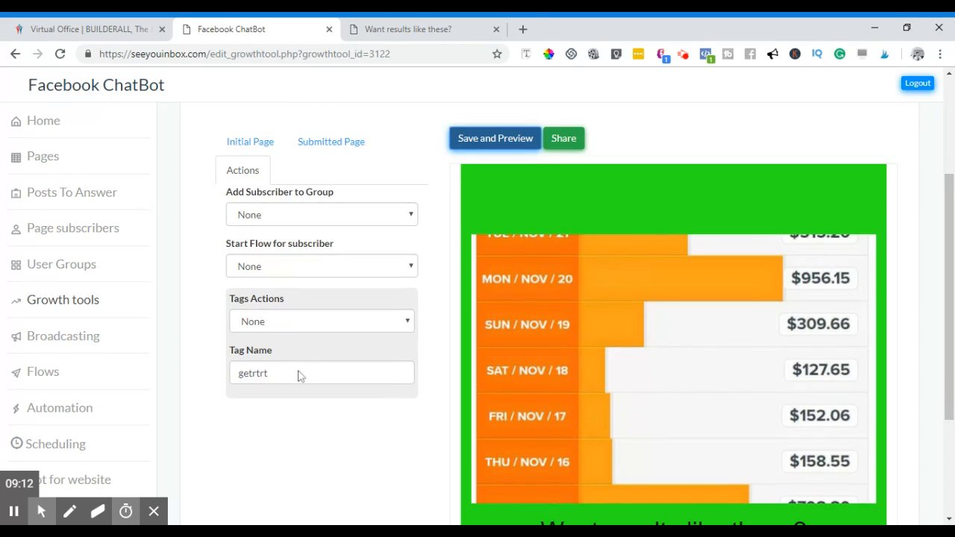
click(334, 336)
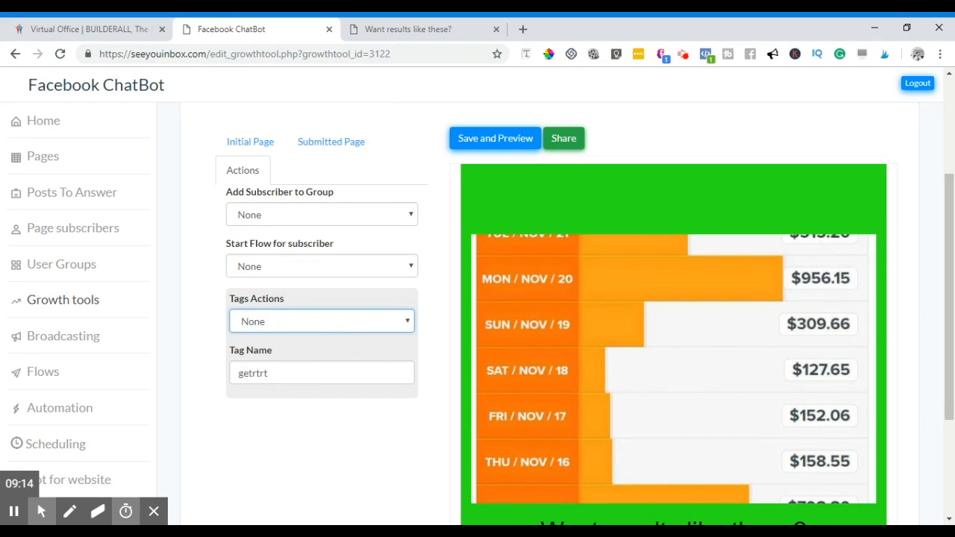
key(Down)
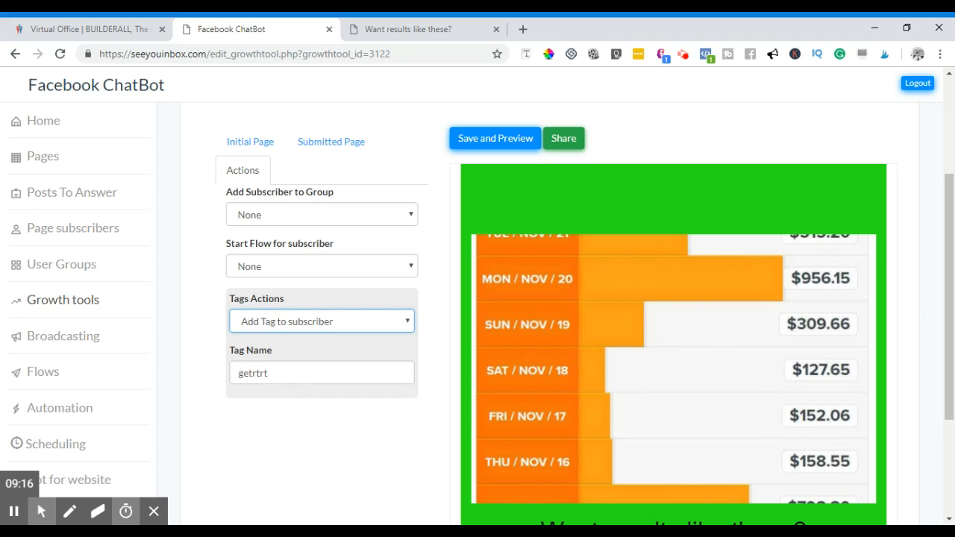
Open the Broadcasting section and look over the Antihustler page's permission status, drafts and history.
scroll(314, 422, down, 3)
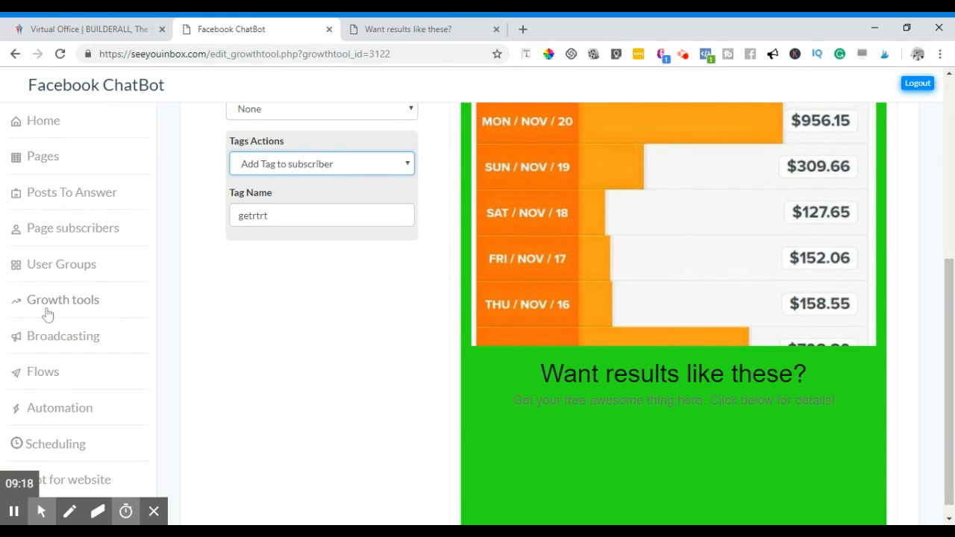
click(71, 340)
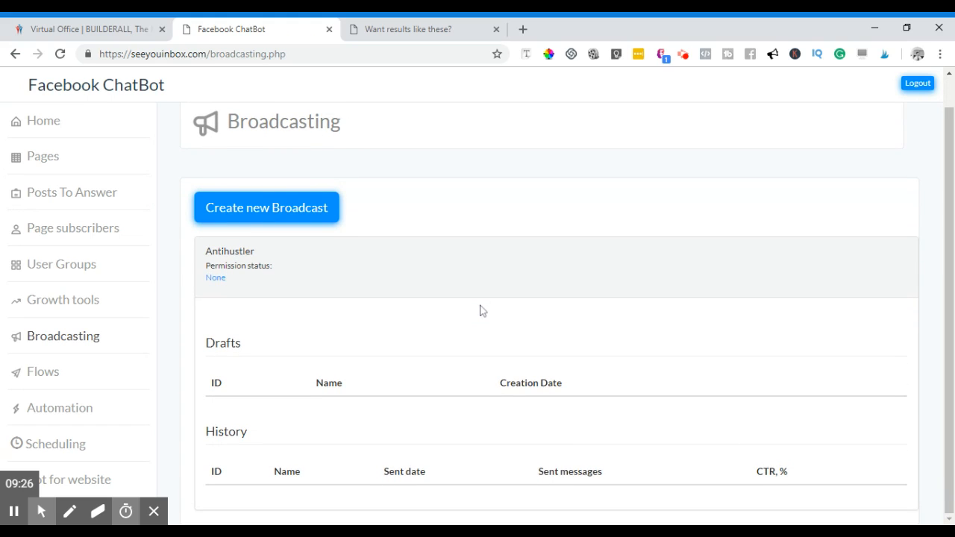
scroll(481, 310, down, 1)
scroll(481, 310, up, 1)
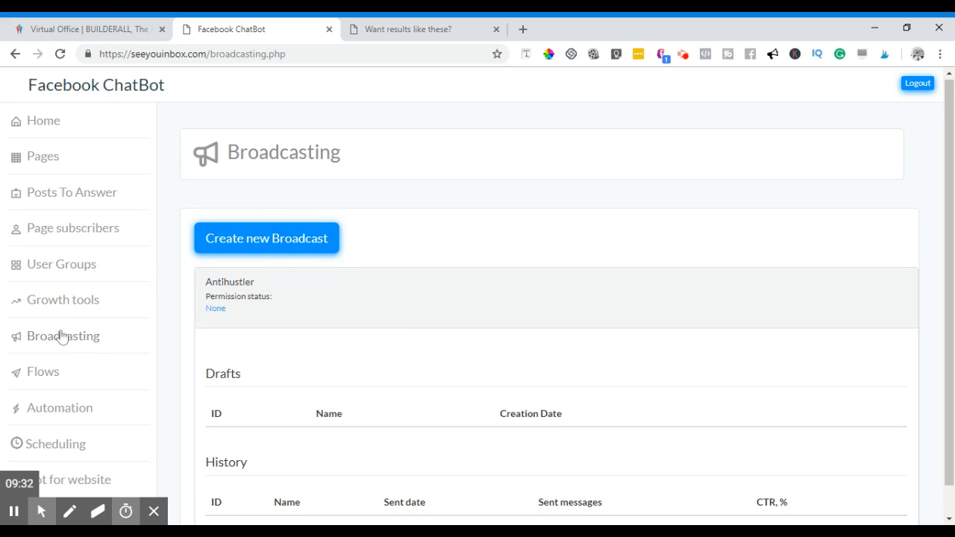
Create a new flow named "test" in the Flows section.
scroll(61, 335, down, 1)
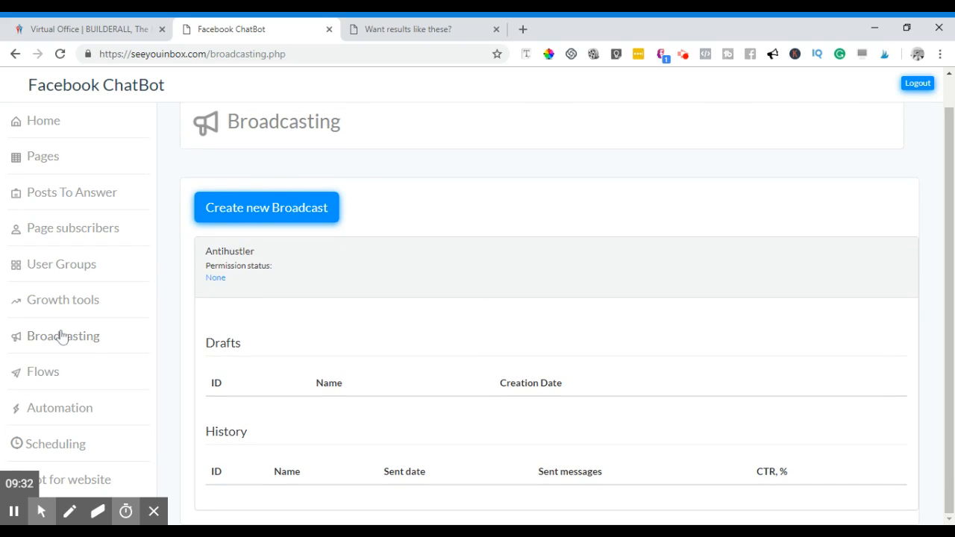
click(43, 377)
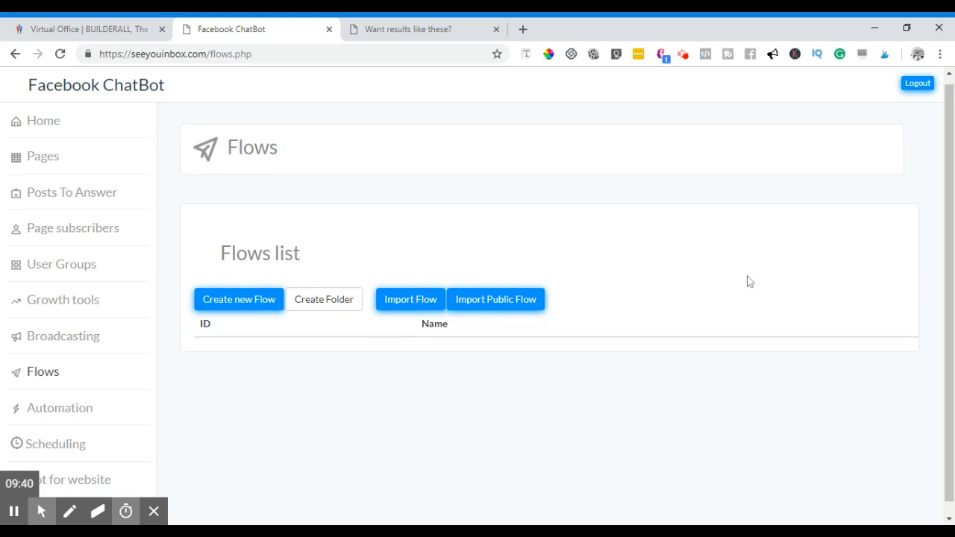
scroll(750, 282, down, 1)
click(255, 288)
click(507, 294)
text(test)
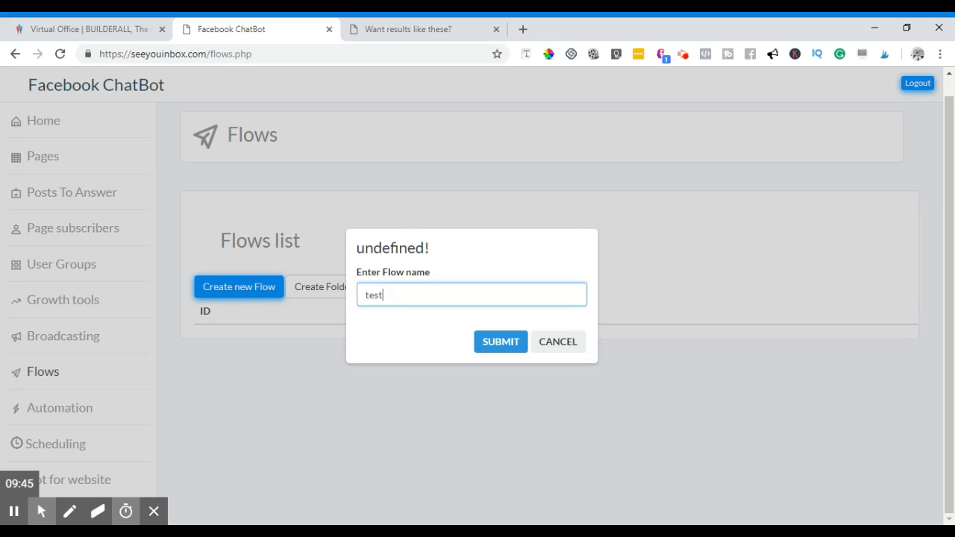
click(503, 341)
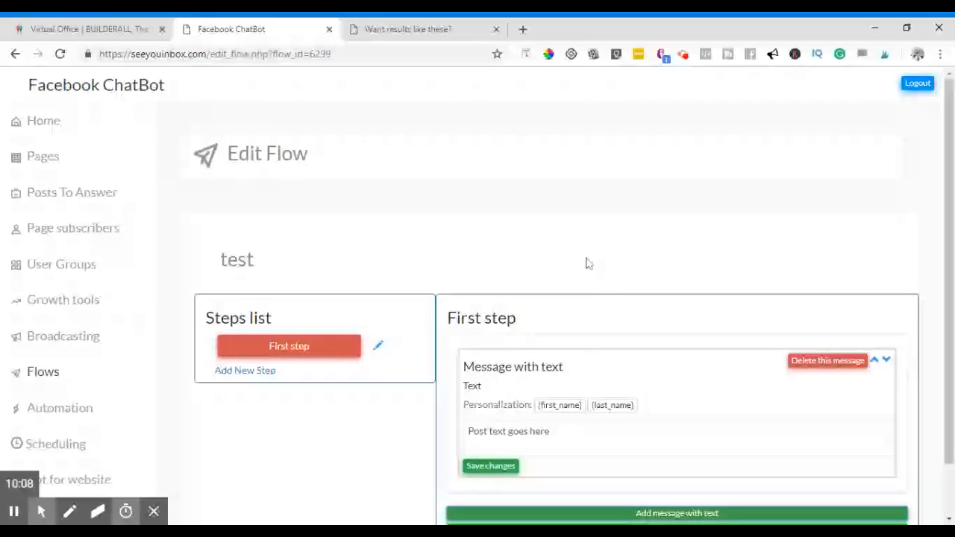
Examine the test flow's steps list, first-step message text and options for adding messages, and return to the Home page.
scroll(697, 367, down, 1)
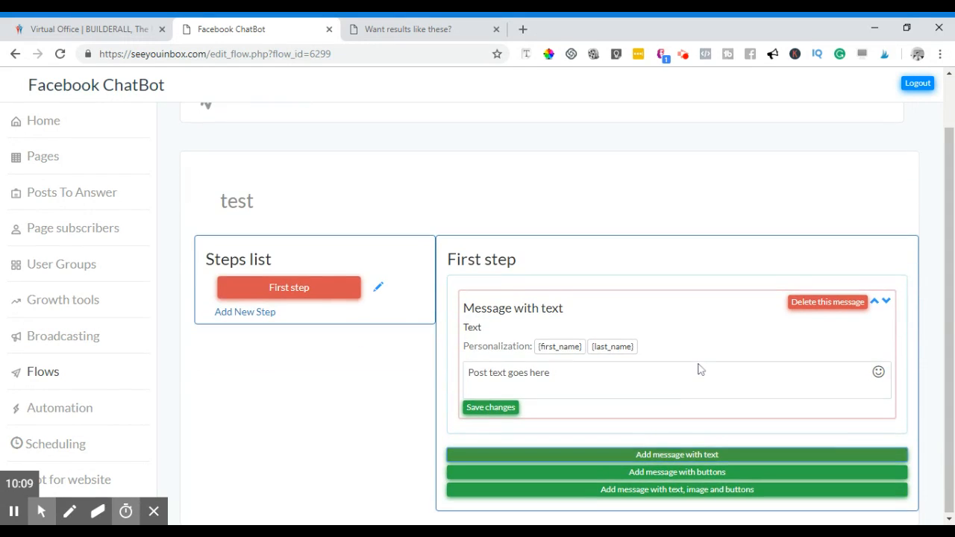
click(528, 373)
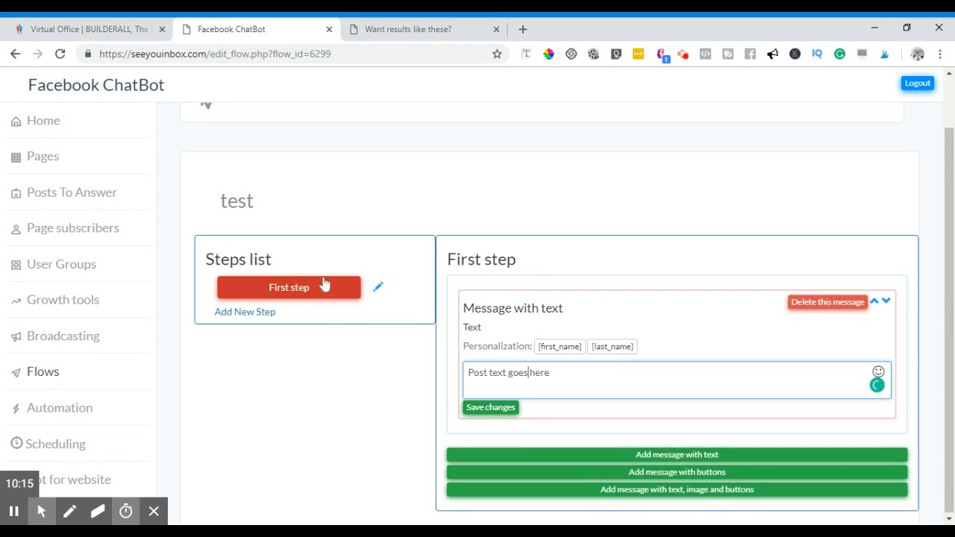
scroll(366, 284, up, 1)
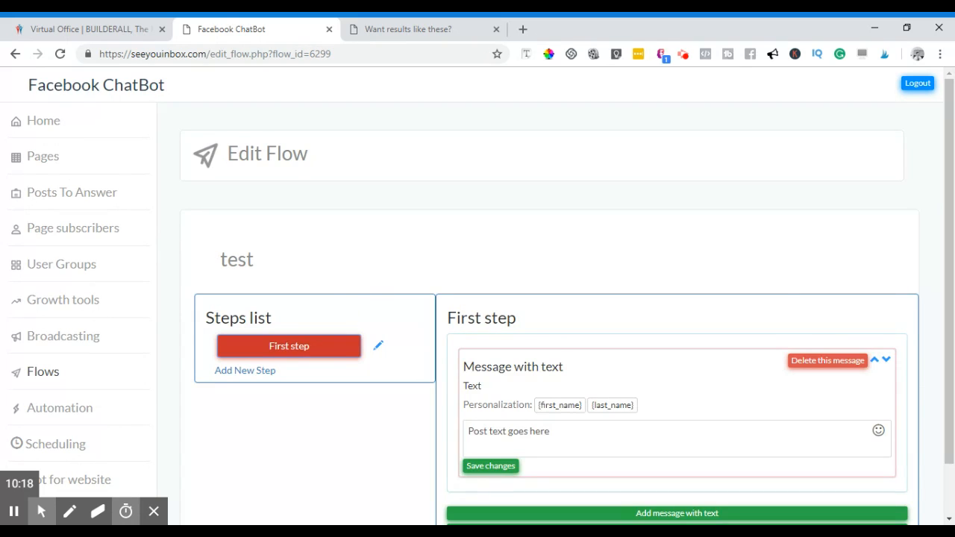
scroll(532, 403, down, 1)
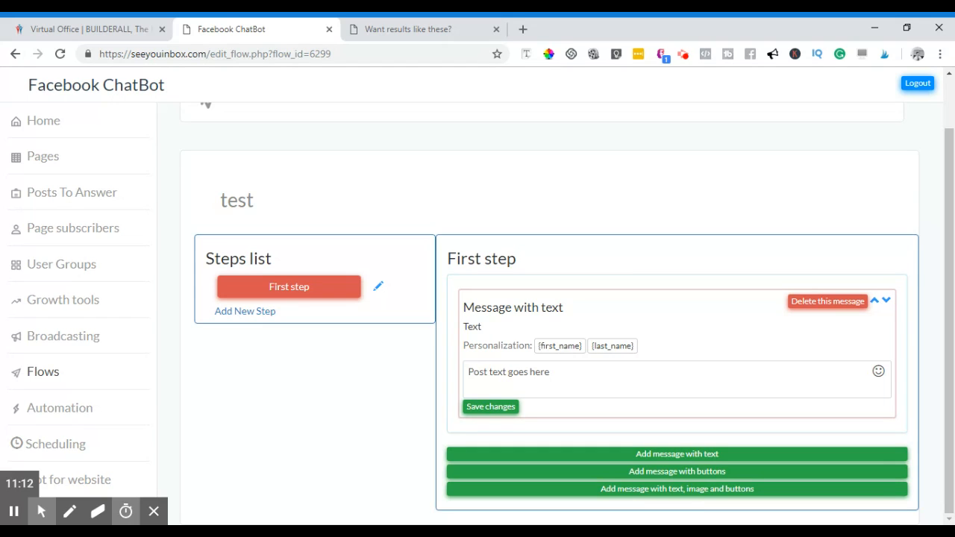
scroll(295, 450, up, 1)
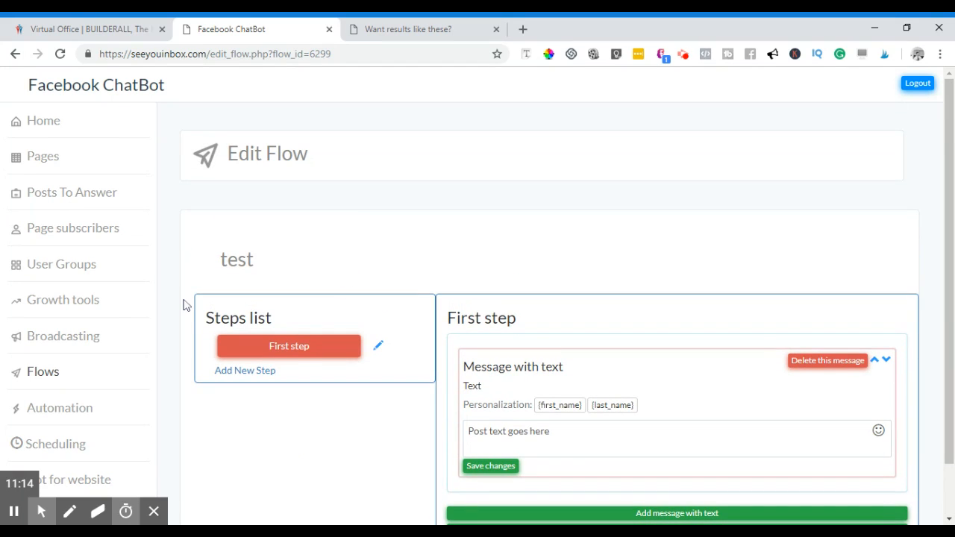
scroll(186, 304, down, 1)
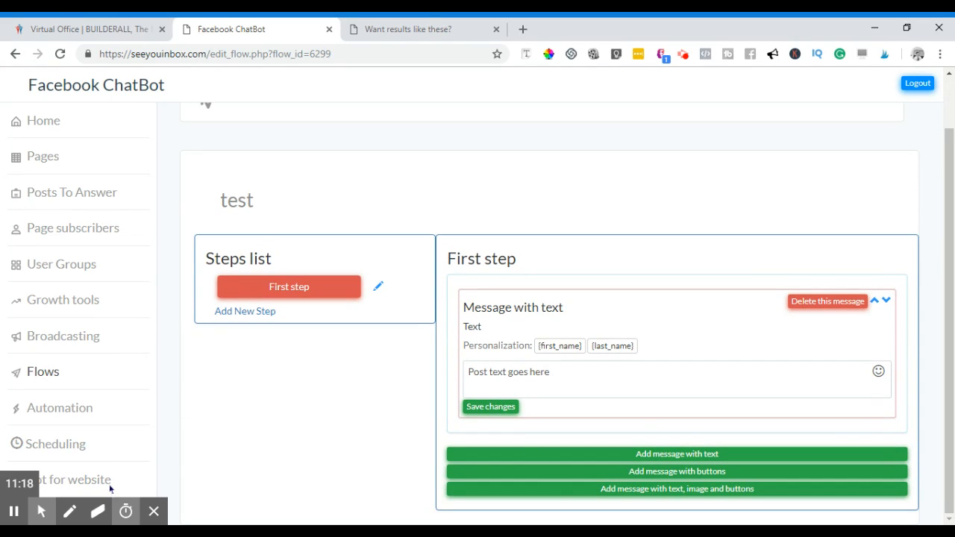
scroll(246, 419, up, 1)
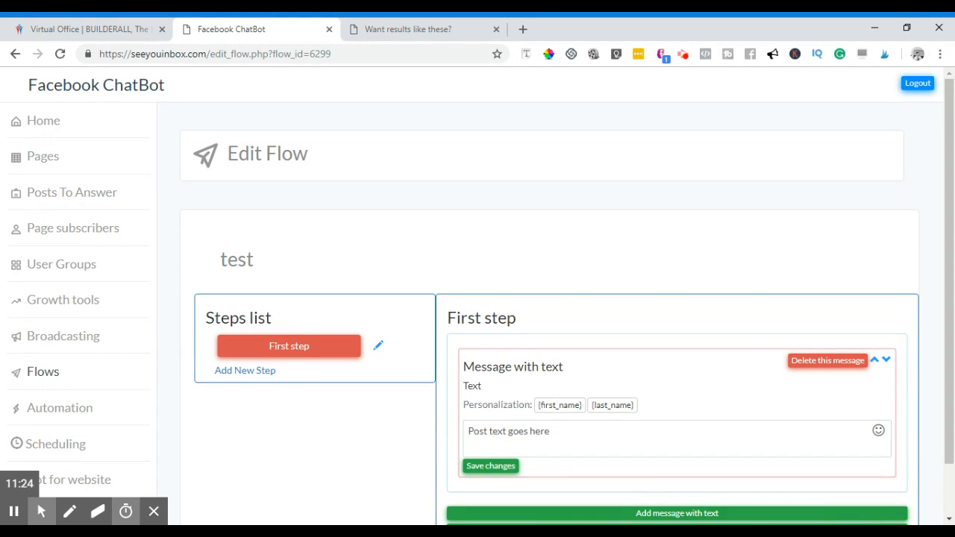
click(35, 127)
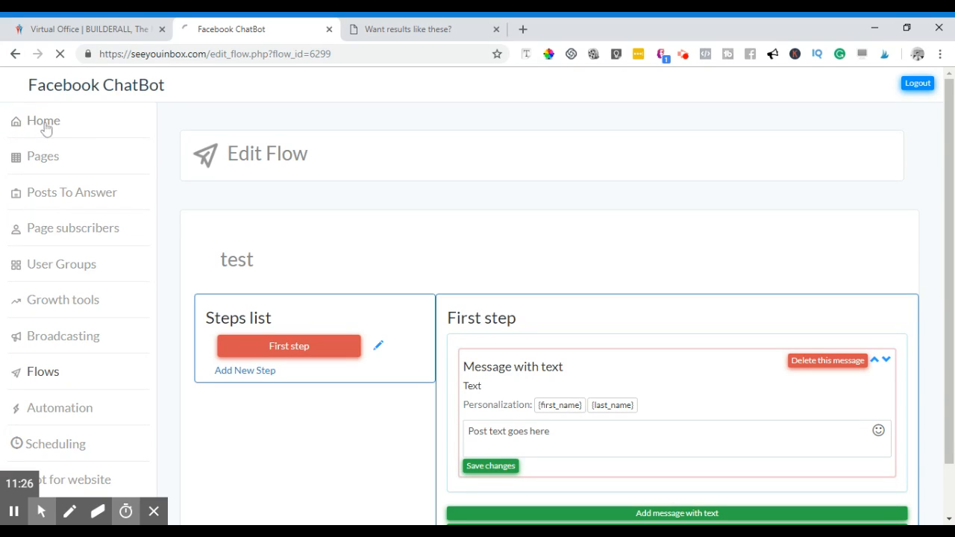